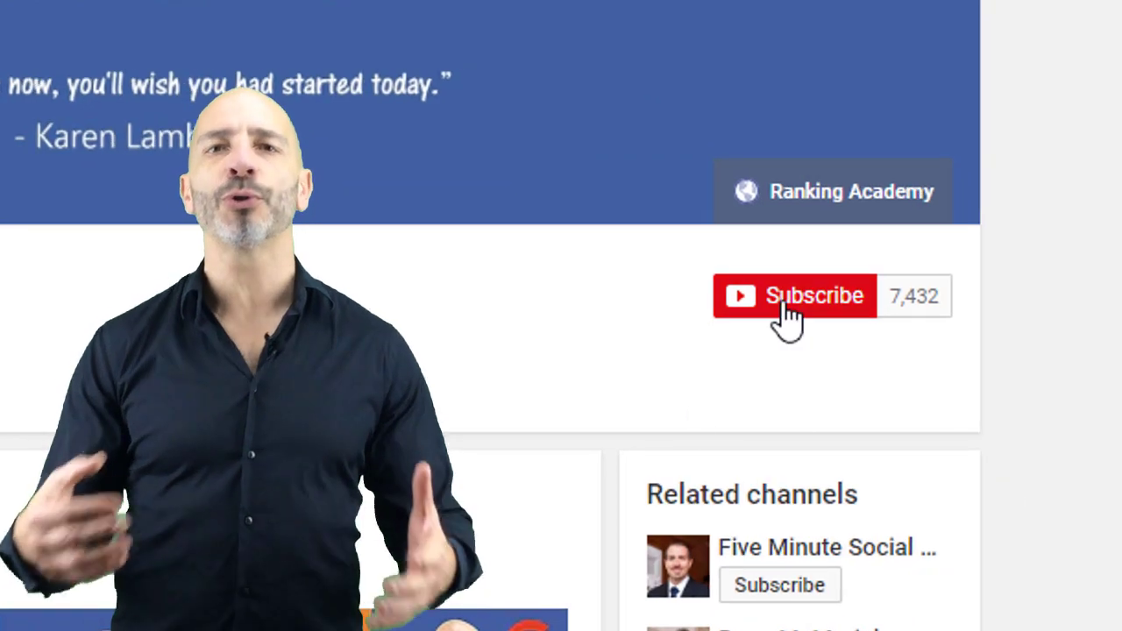
Subscribe to the Ranking Academy channel and set its notifications to All.
left_click(784, 303)
left_click(854, 296)
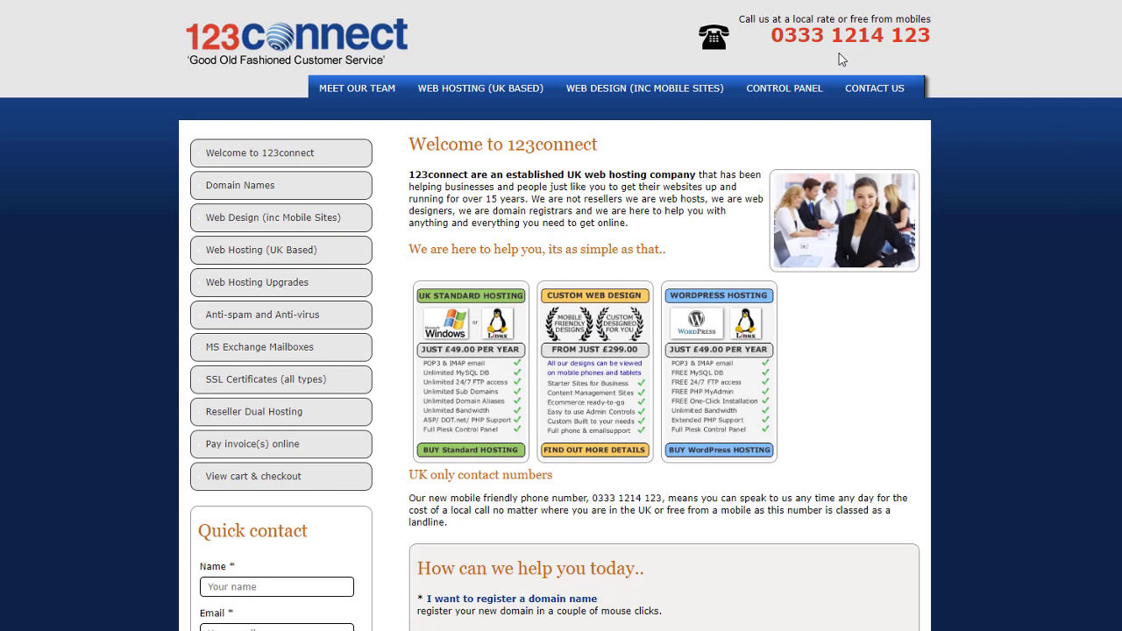
Look up rankingacademy.co.uk in the 123connect control panel finder and open its Plesk panel.
left_click(789, 88)
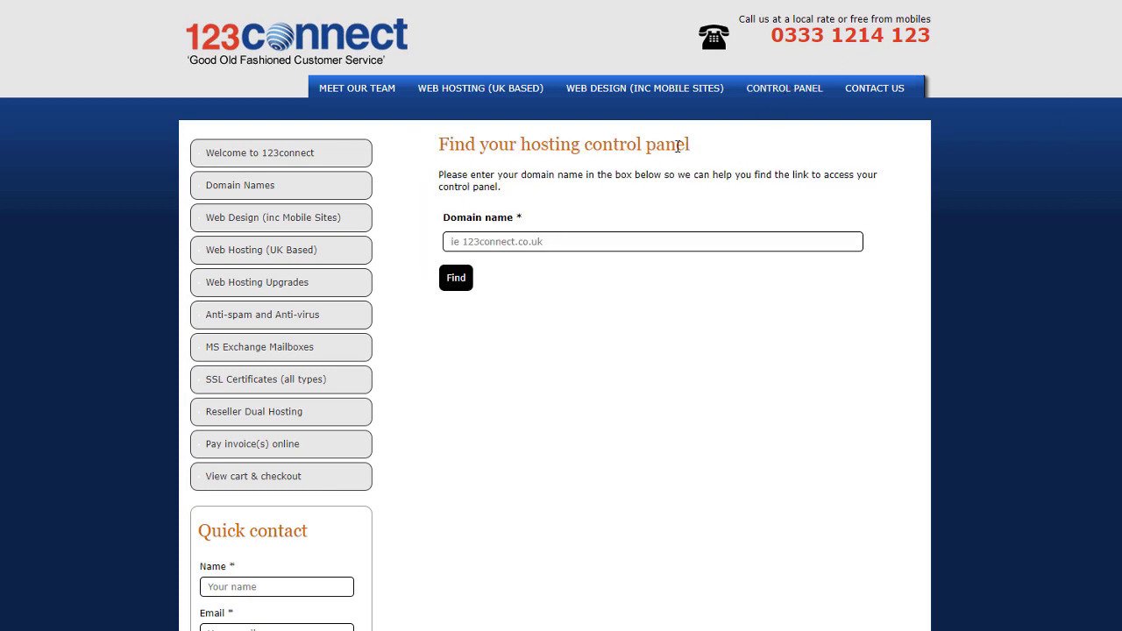
left_click(574, 241)
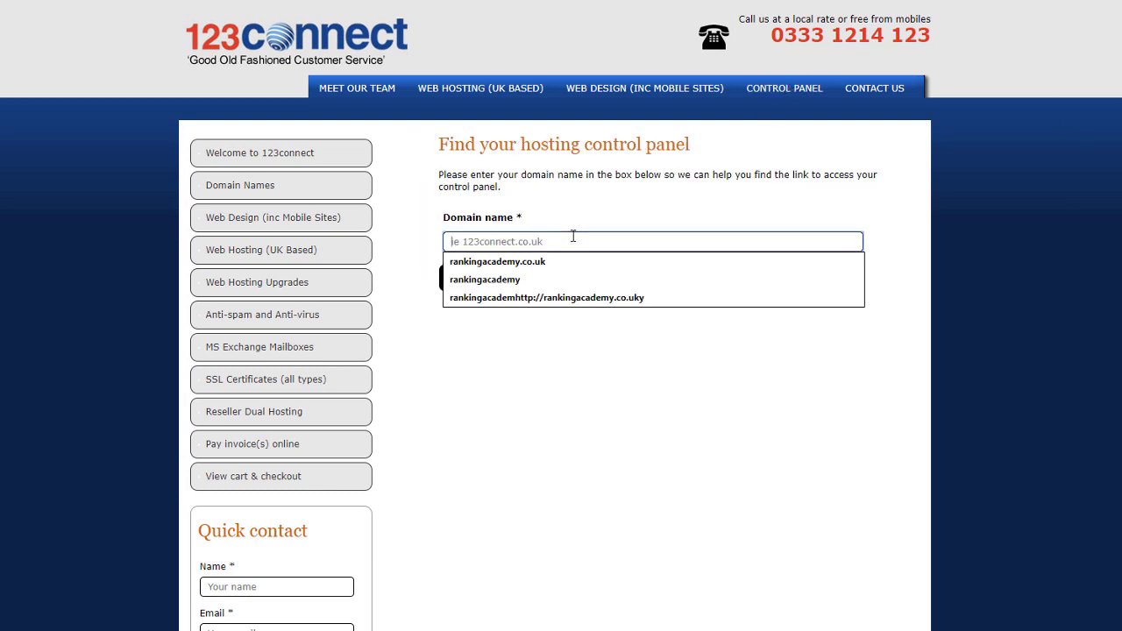
left_click(533, 263)
key("Return")
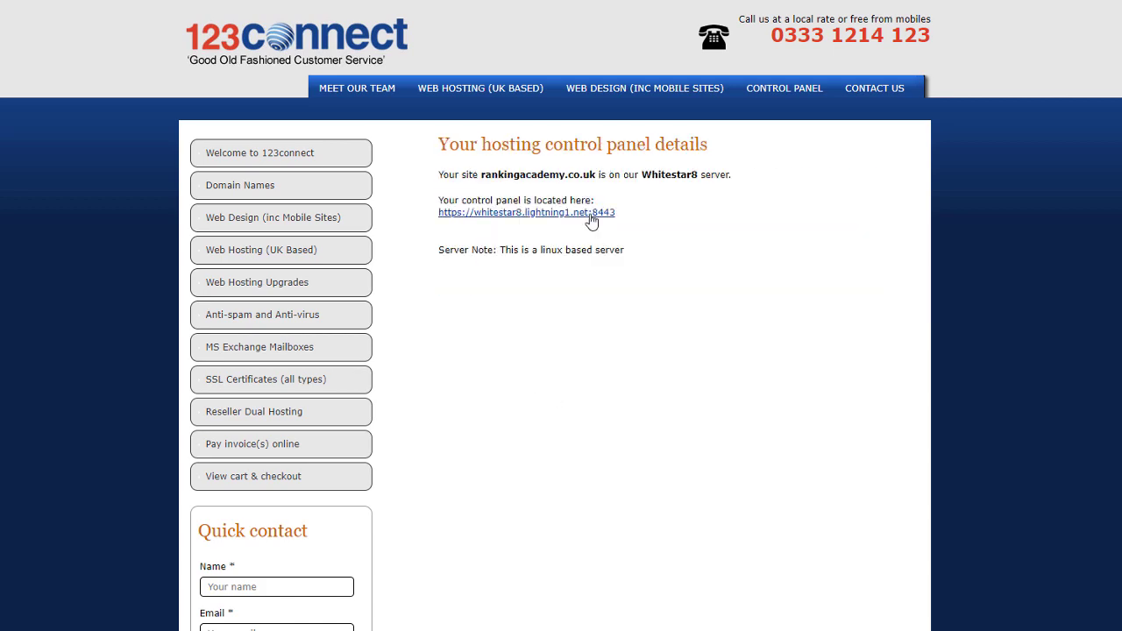
left_click(592, 213)
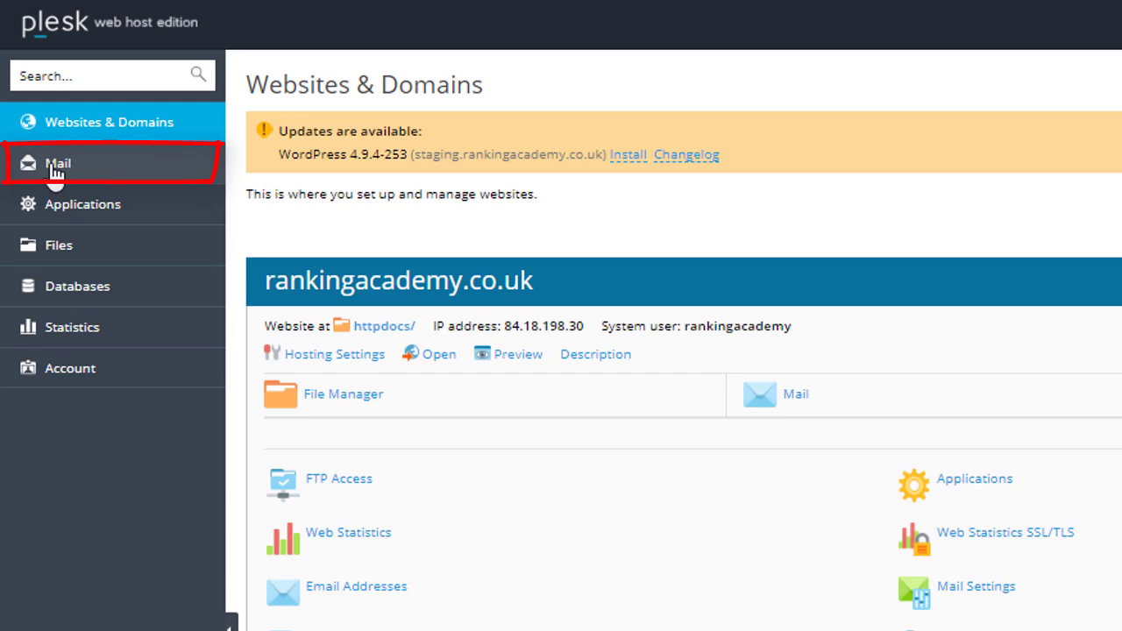
Launch webmail for the demo mailbox from the Plesk Mail address list.
left_click(54, 167)
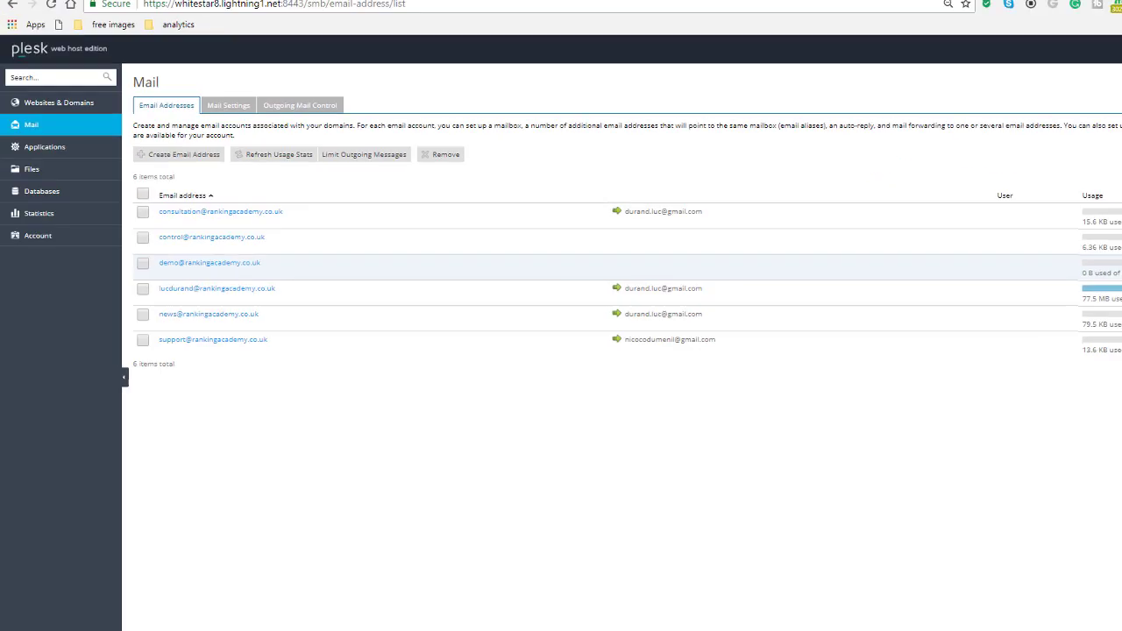
left_click(1117, 263)
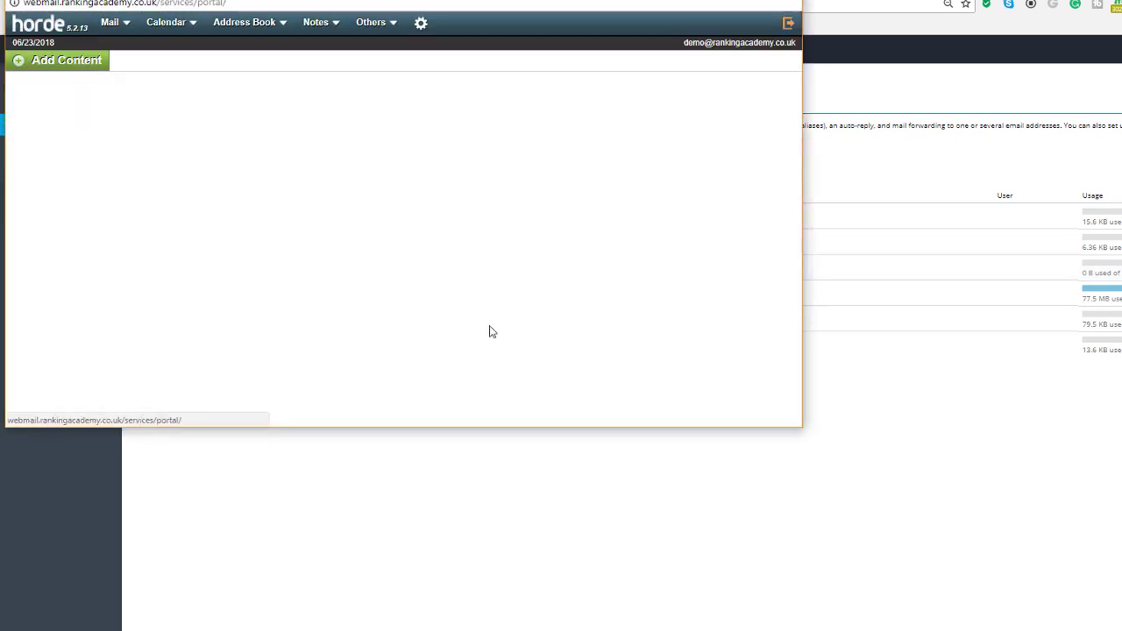
Show the demo account's Horde inbox with its 'email from website' messages.
left_click(120, 35)
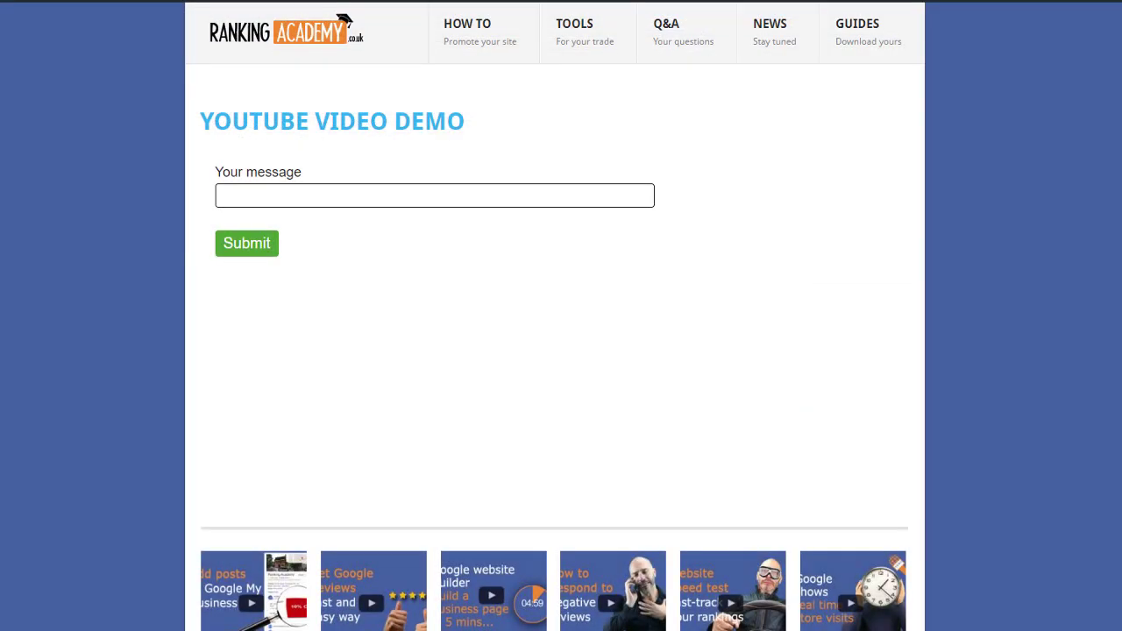
Submit 'youtube video tutorial test message' through the demo form, then return to the webmail inbox.
left_click(434, 195)
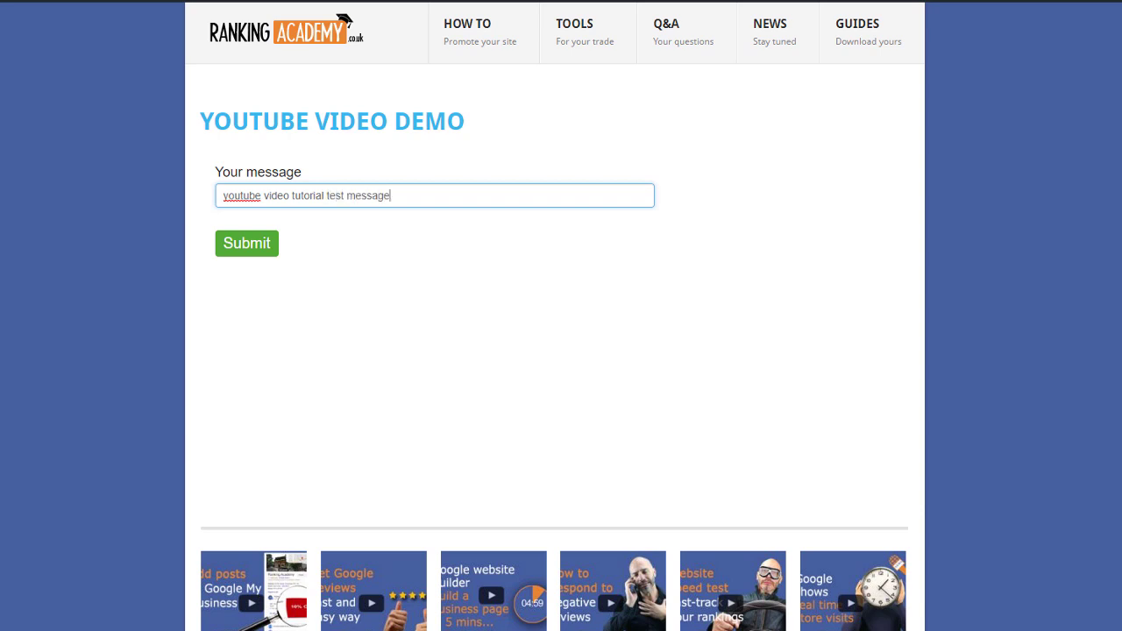
left_click(234, 251)
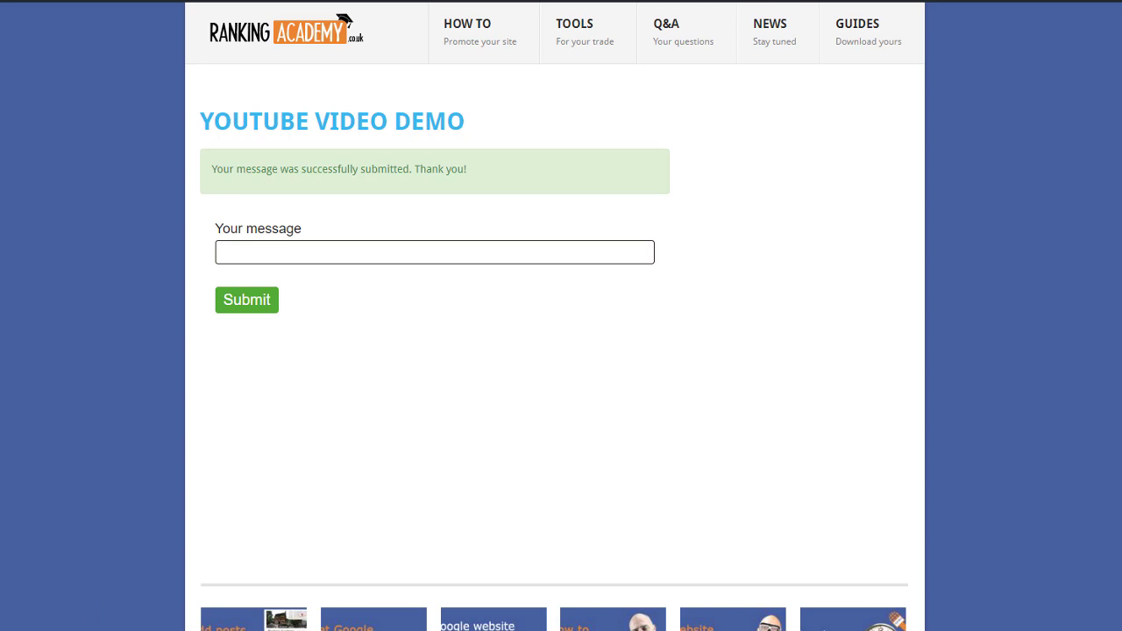
mouse_move(189, 630)
left_click(267, 609)
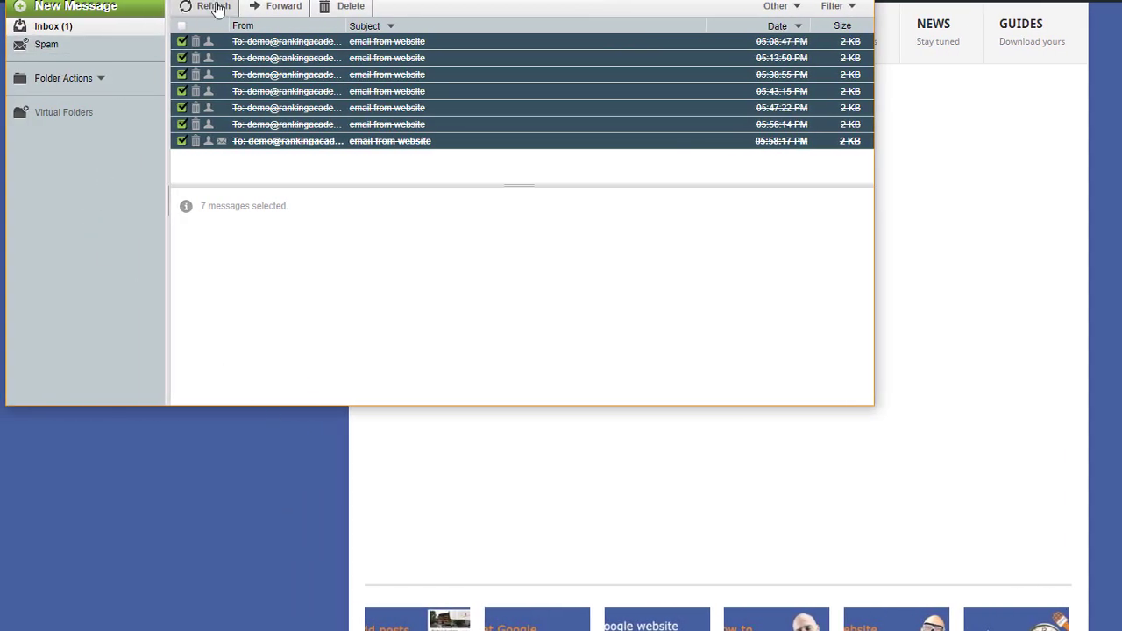
Refresh the inbox and view the Text (1 KB) part of the newest website message.
left_click(201, 7)
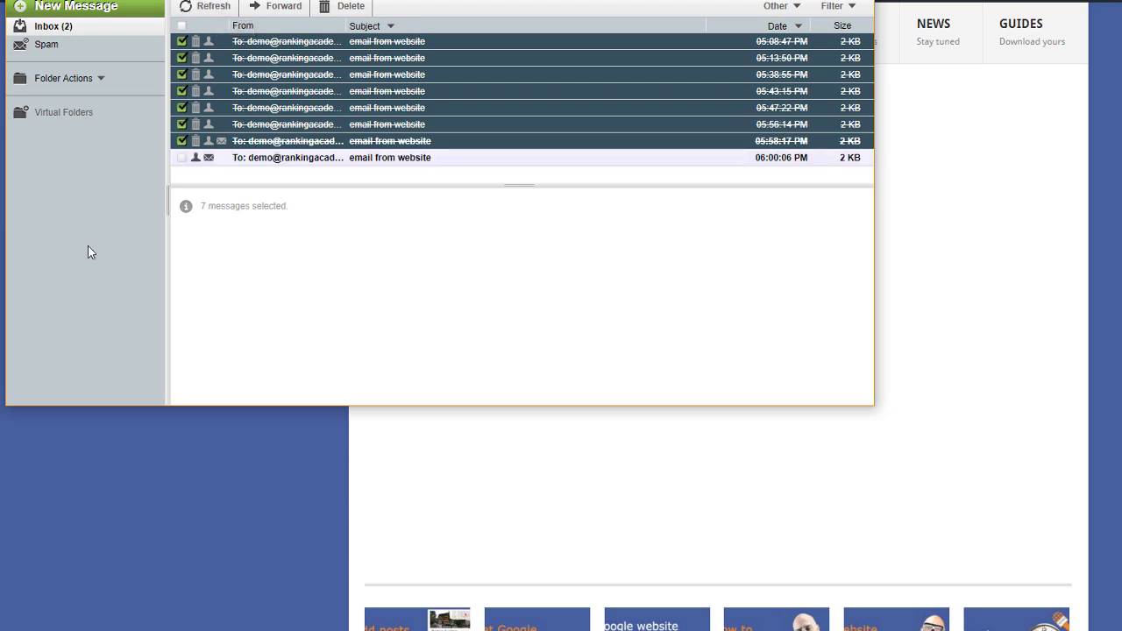
left_click(375, 160)
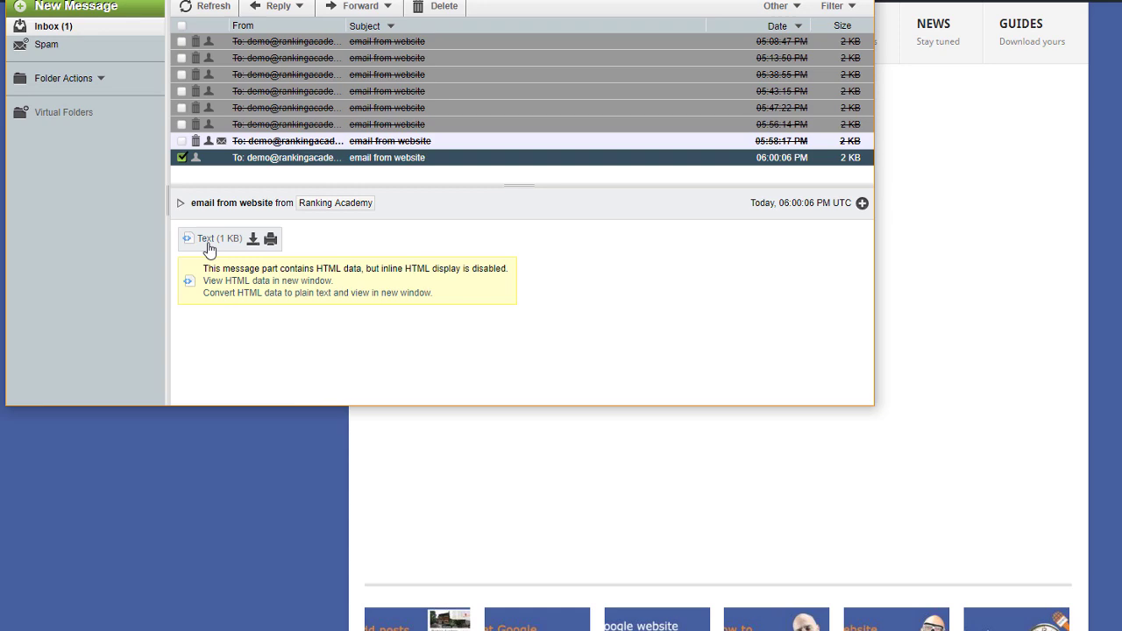
left_click(207, 240)
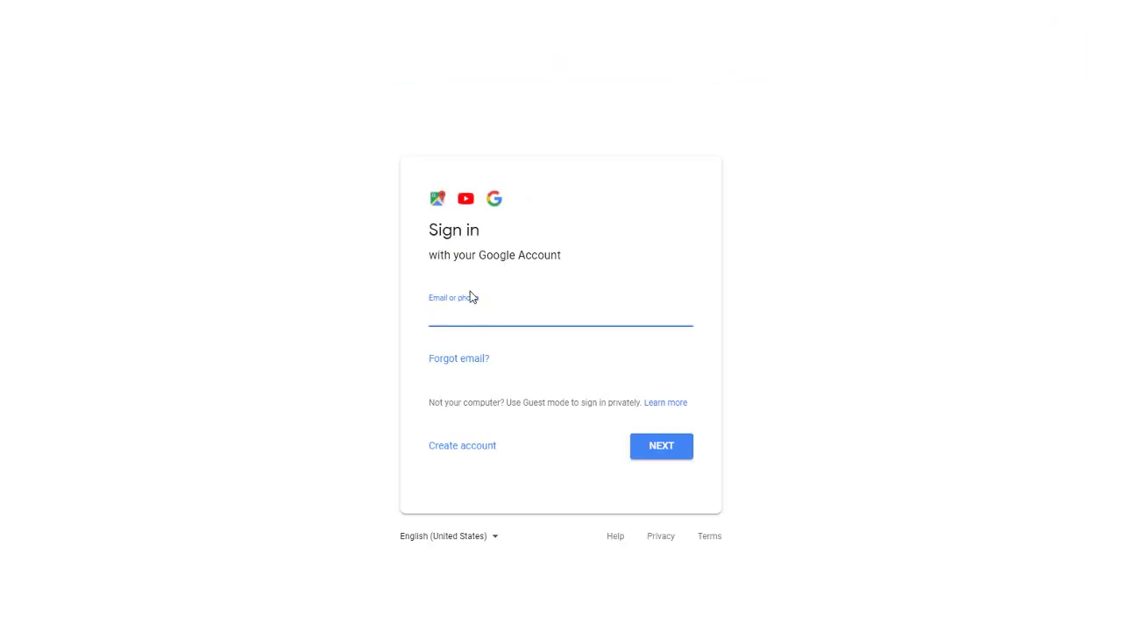
Enter the second Google account's e-mail from the autofill suggestion and continue to the password step.
left_click(438, 335)
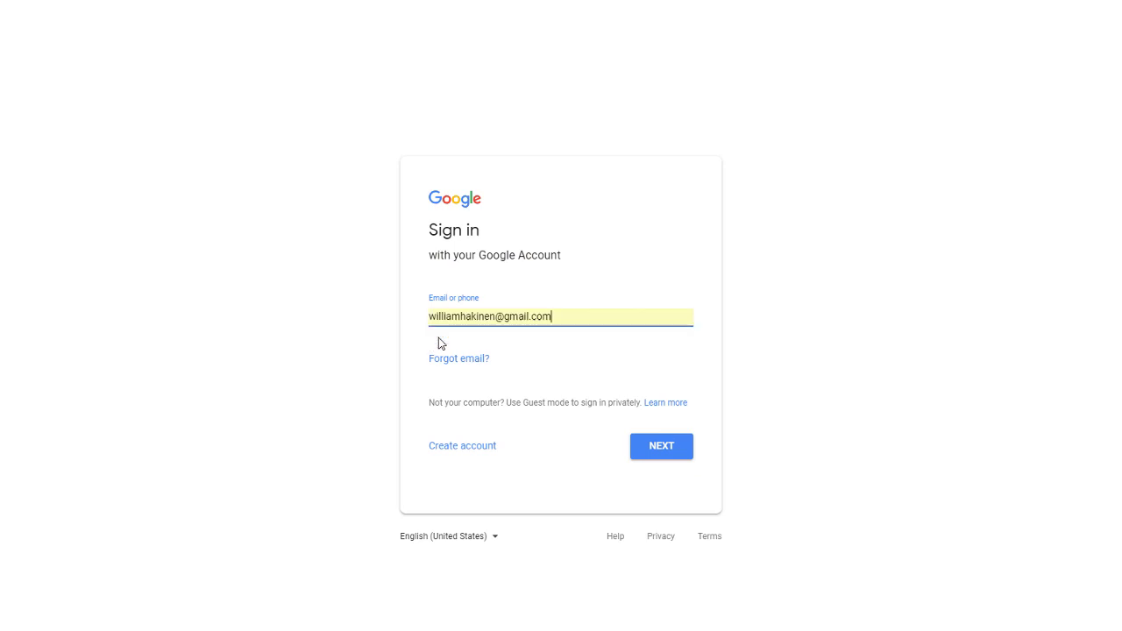
left_click(635, 449)
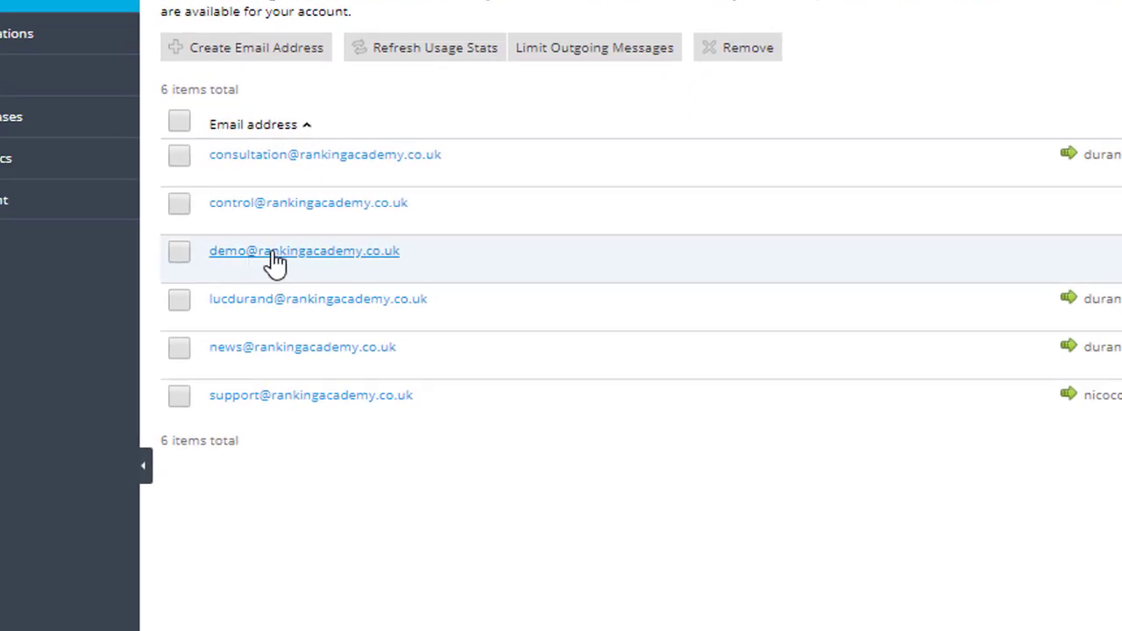
Switch on forwarding of the demo mailbox to the personal Gmail address and save.
left_click(273, 252)
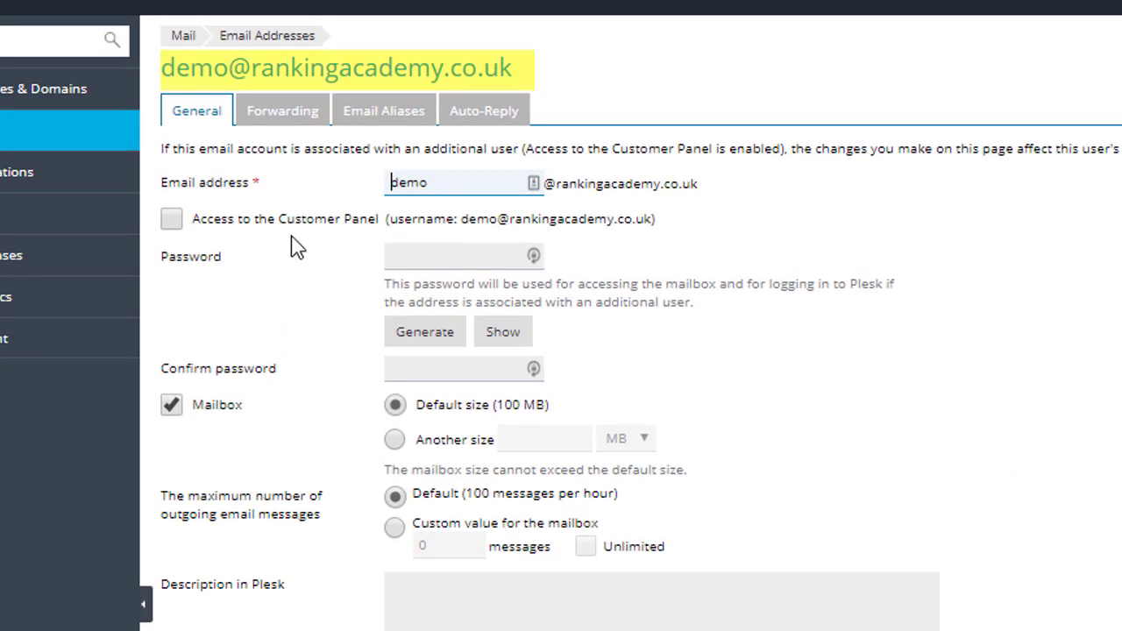
left_click(287, 119)
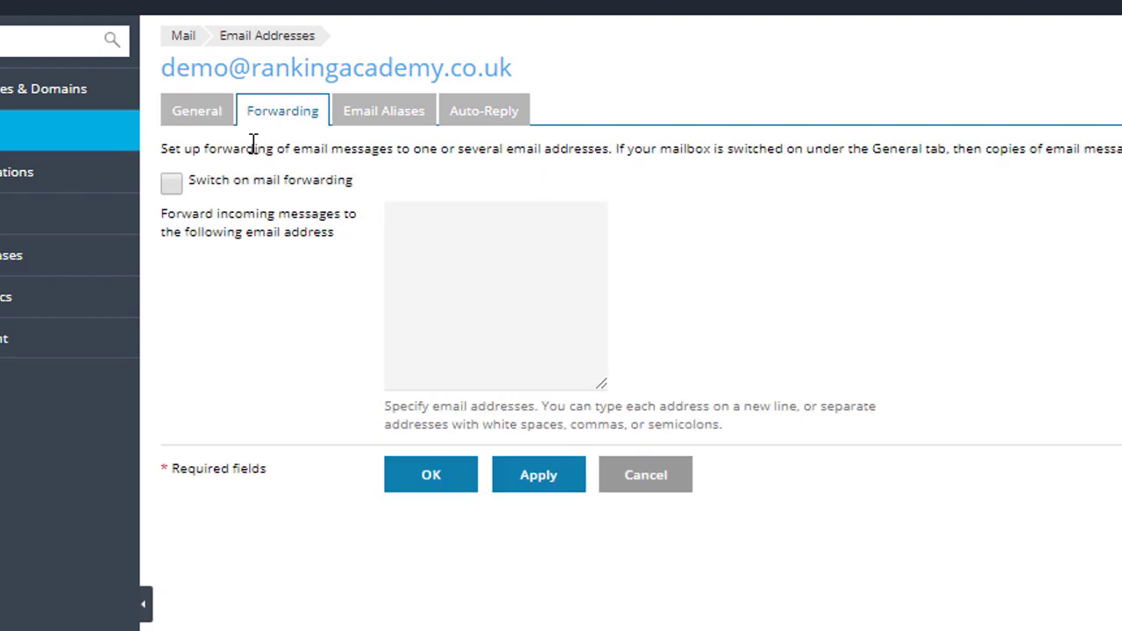
left_click(171, 184)
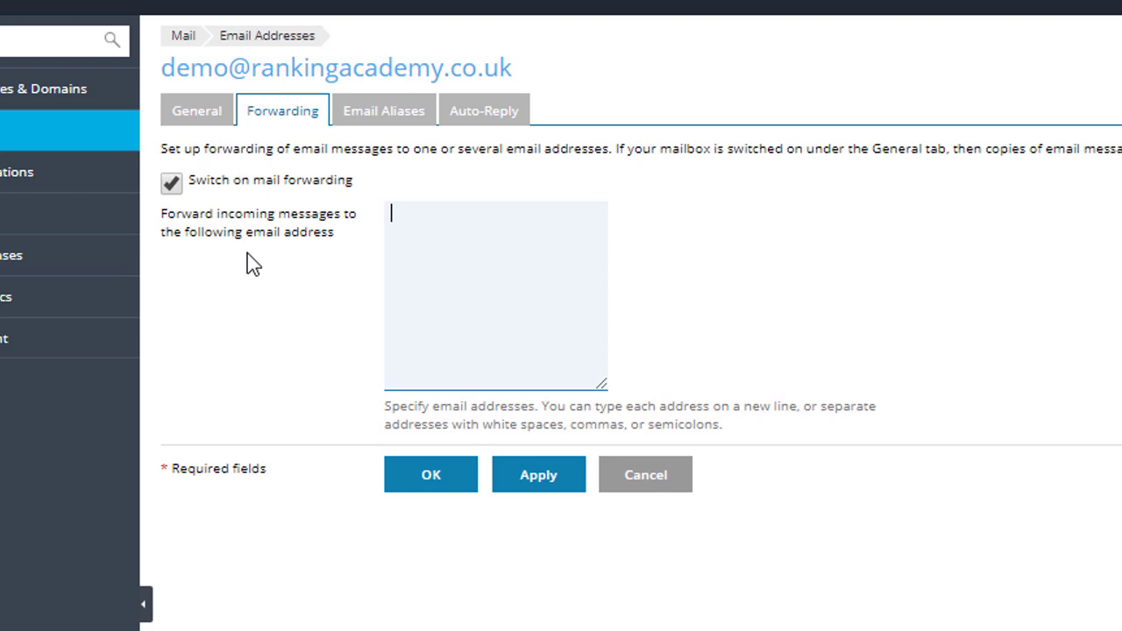
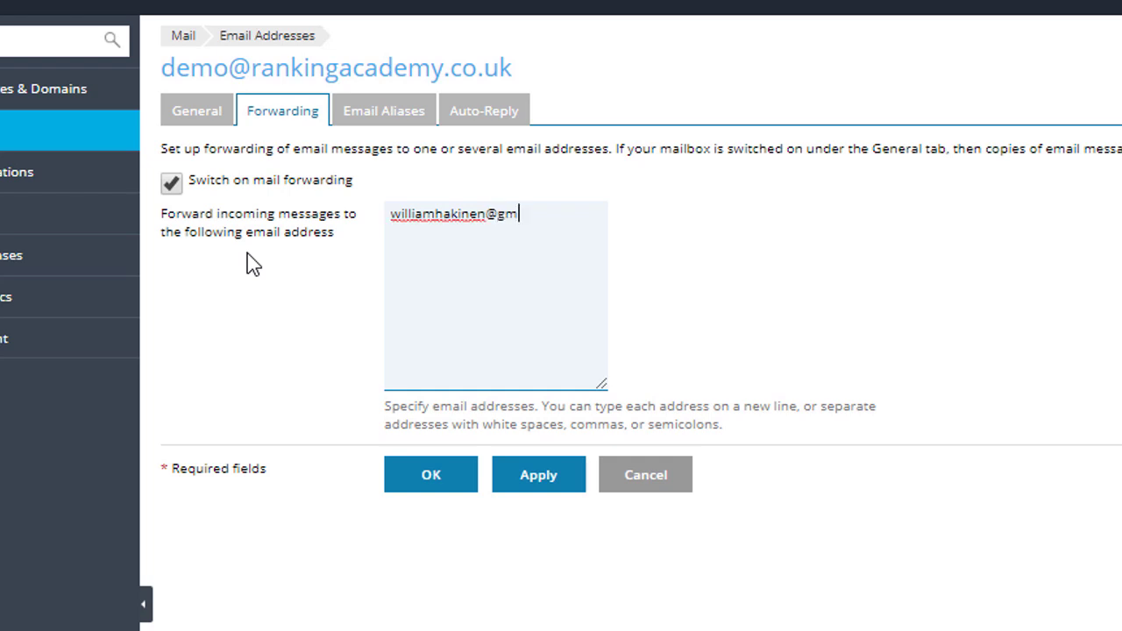
left_click(403, 493)
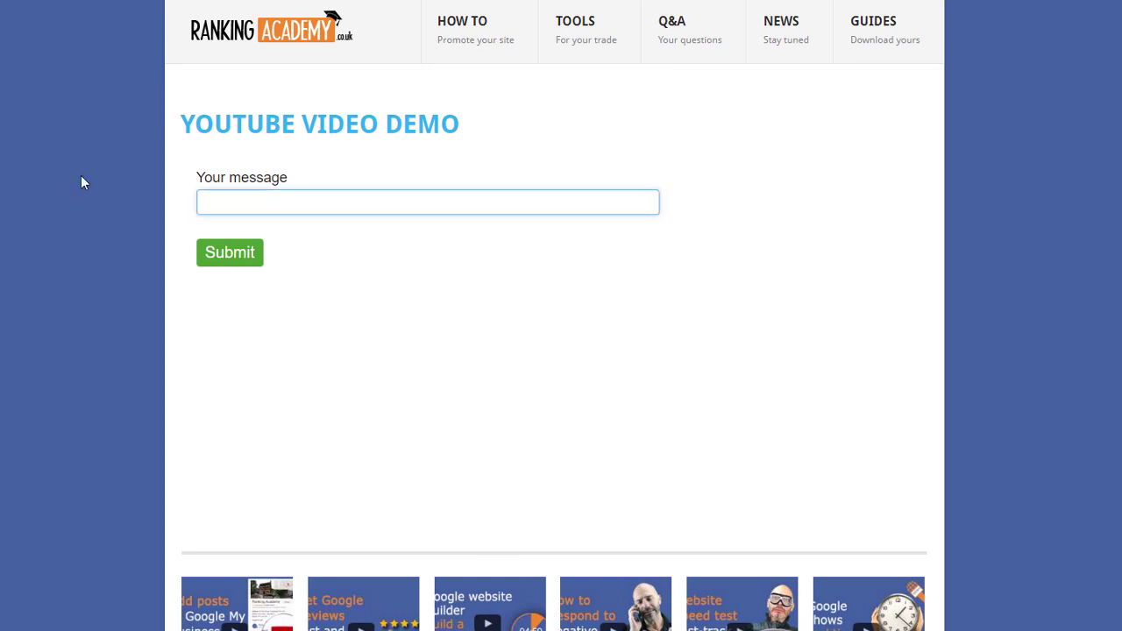
Submit 'forwarding test email' through the Ranking Academy demo form.
type("forwarding test email")
left_click(212, 261)
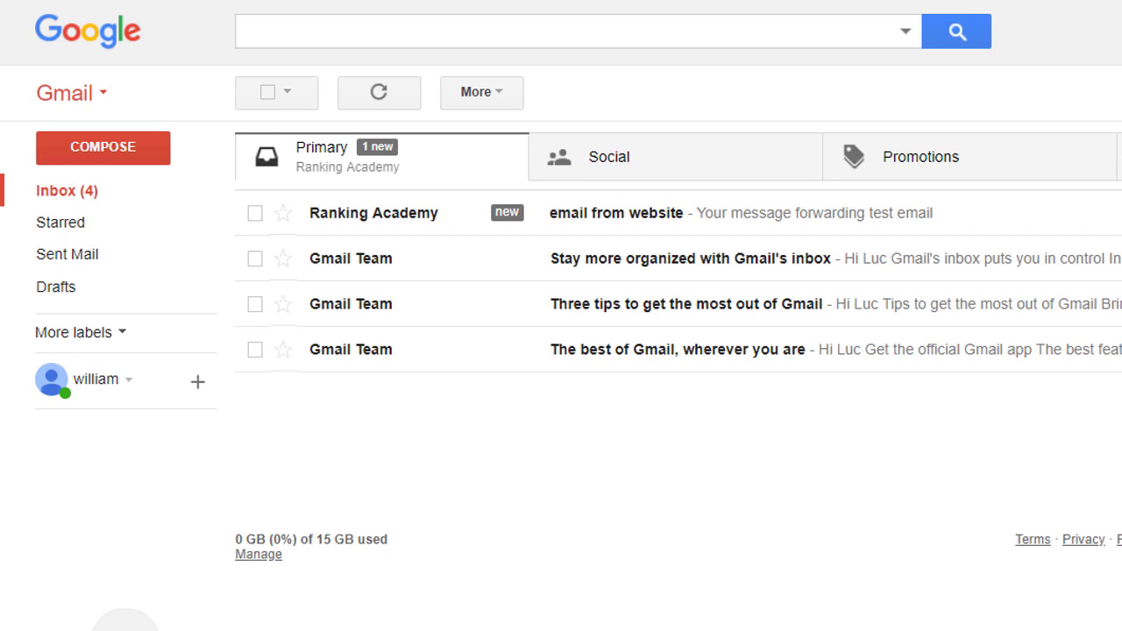
Open the forwarded Ranking Academy 'email from website' message in the Primary inbox.
left_click(617, 213)
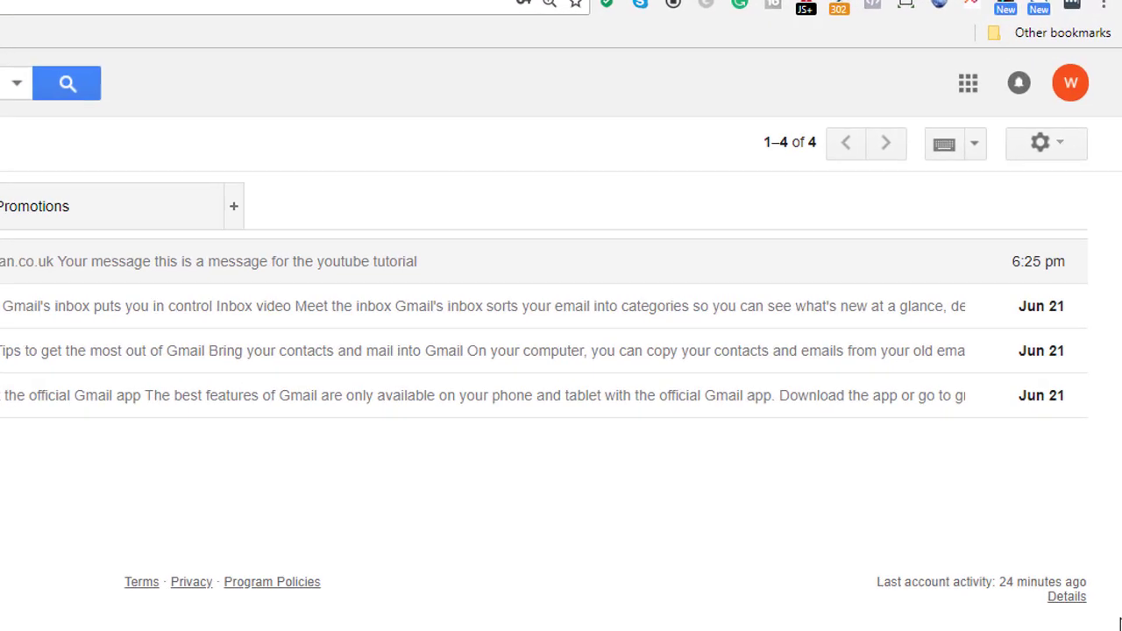
Go to Settings > Accounts and Import and start adding another send-from address.
left_click(1073, 166)
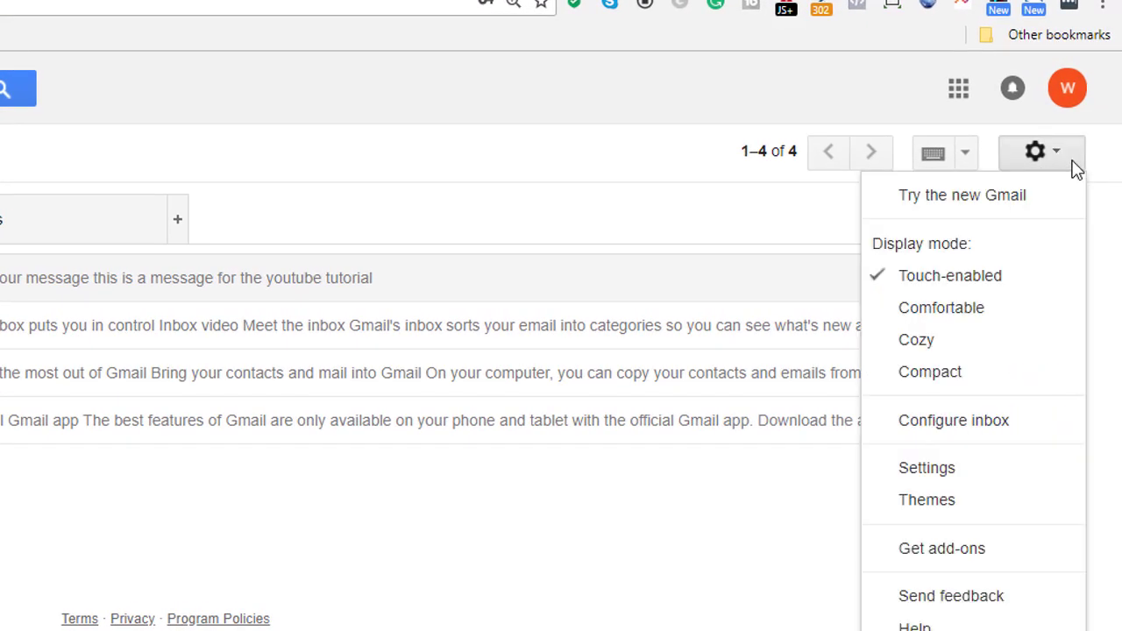
left_click(1046, 469)
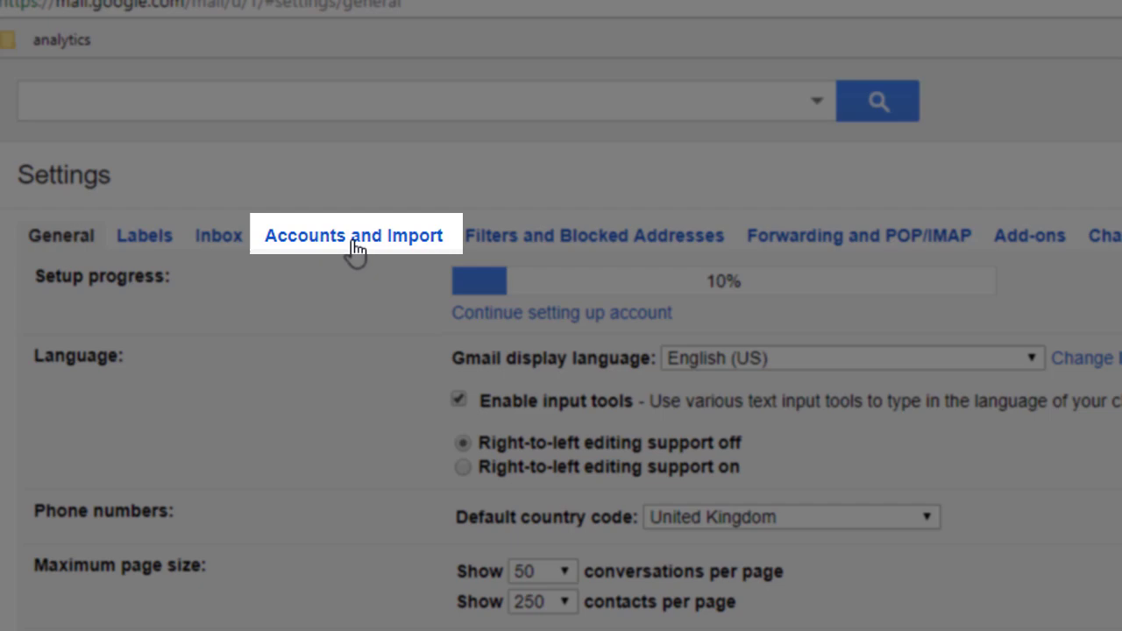
left_click(355, 246)
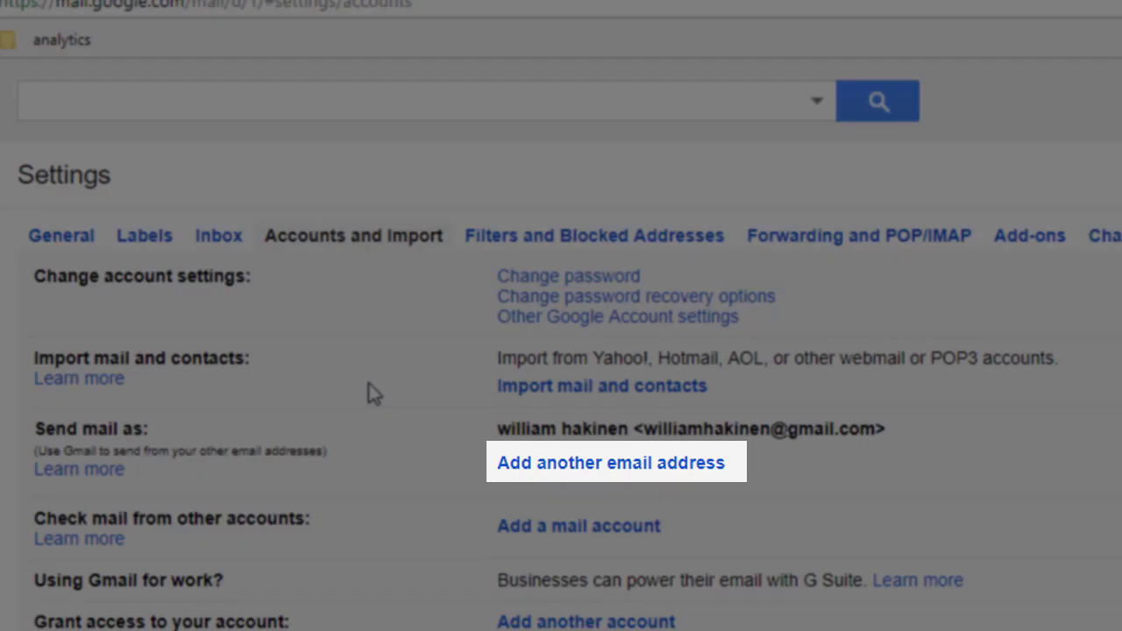
left_click(559, 471)
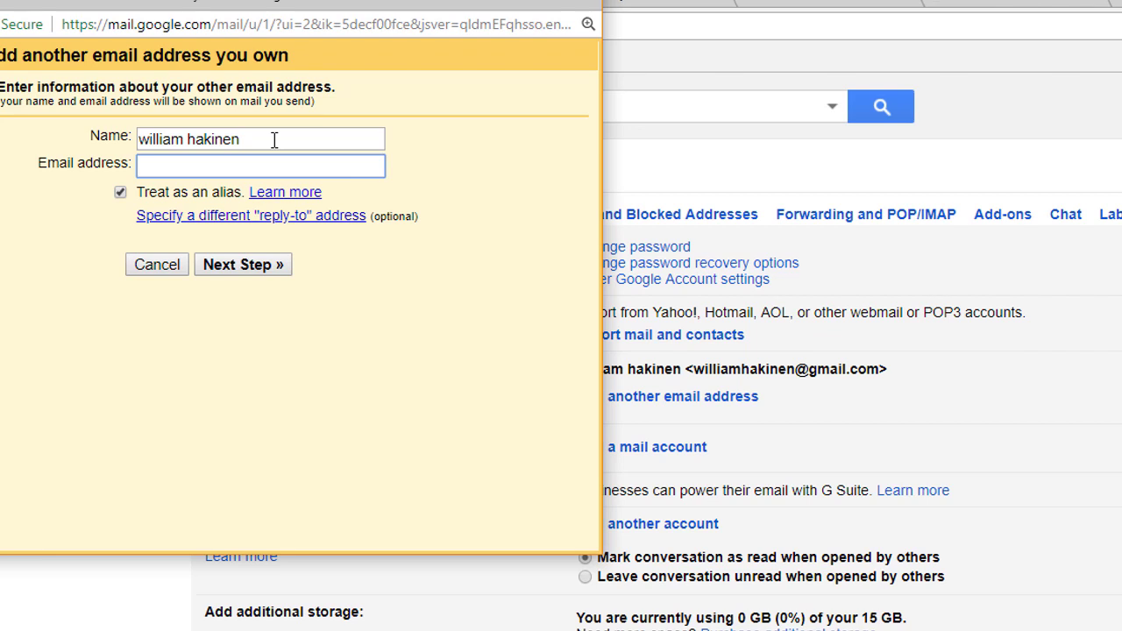
Enter sender name 'demo' and the demo business address, untick 'Treat as an alias', and continue.
left_click_drag(275, 140, 131, 138)
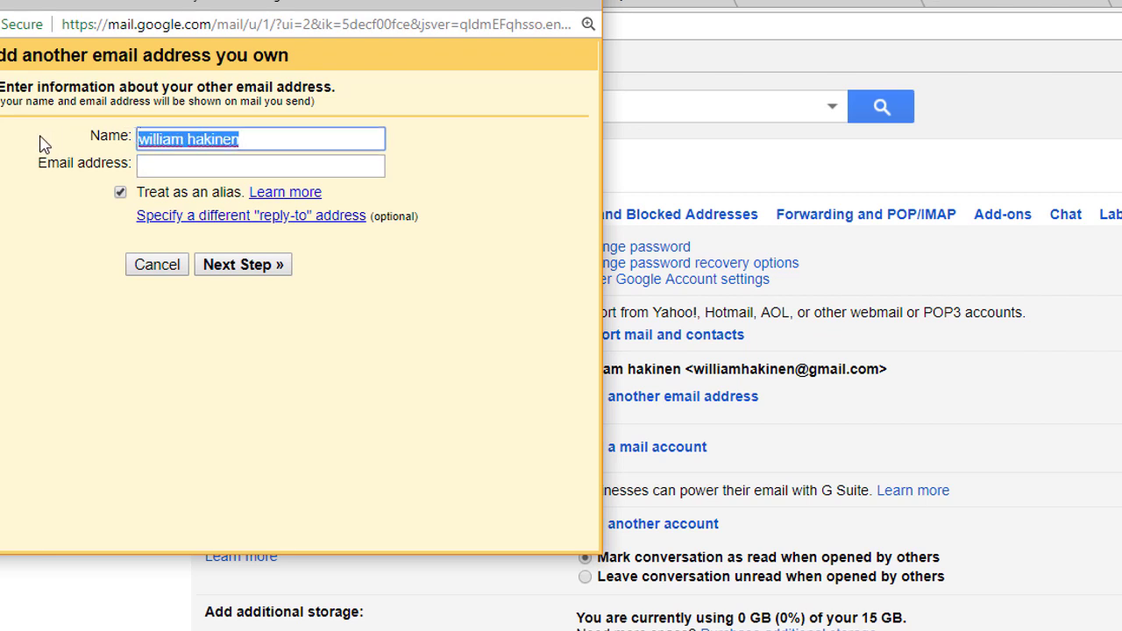
type("demo")
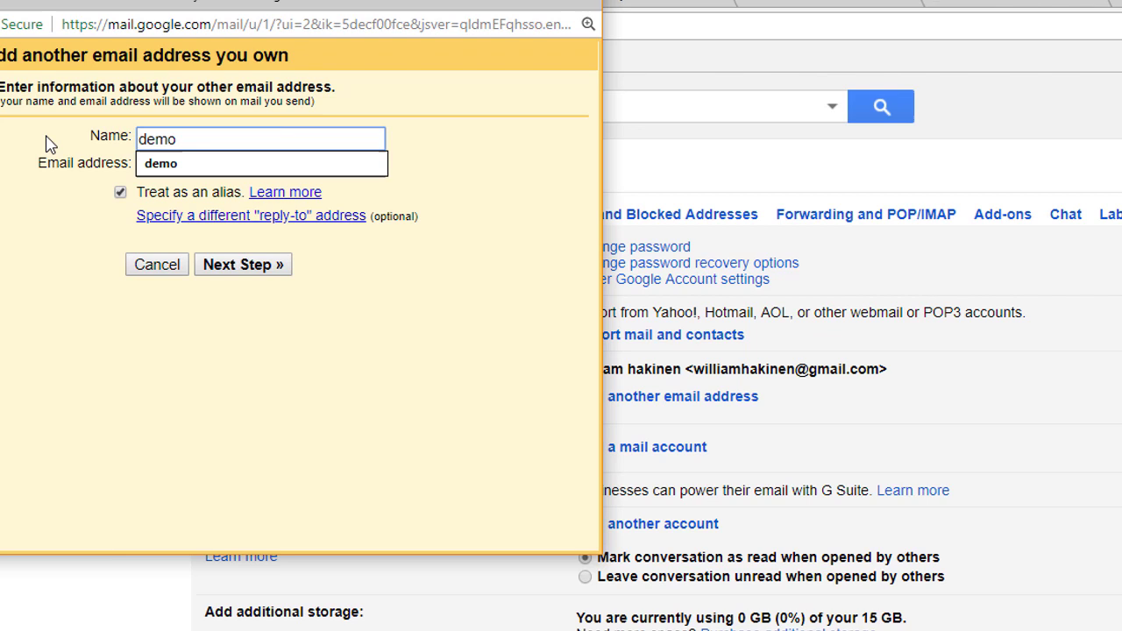
left_click(157, 164)
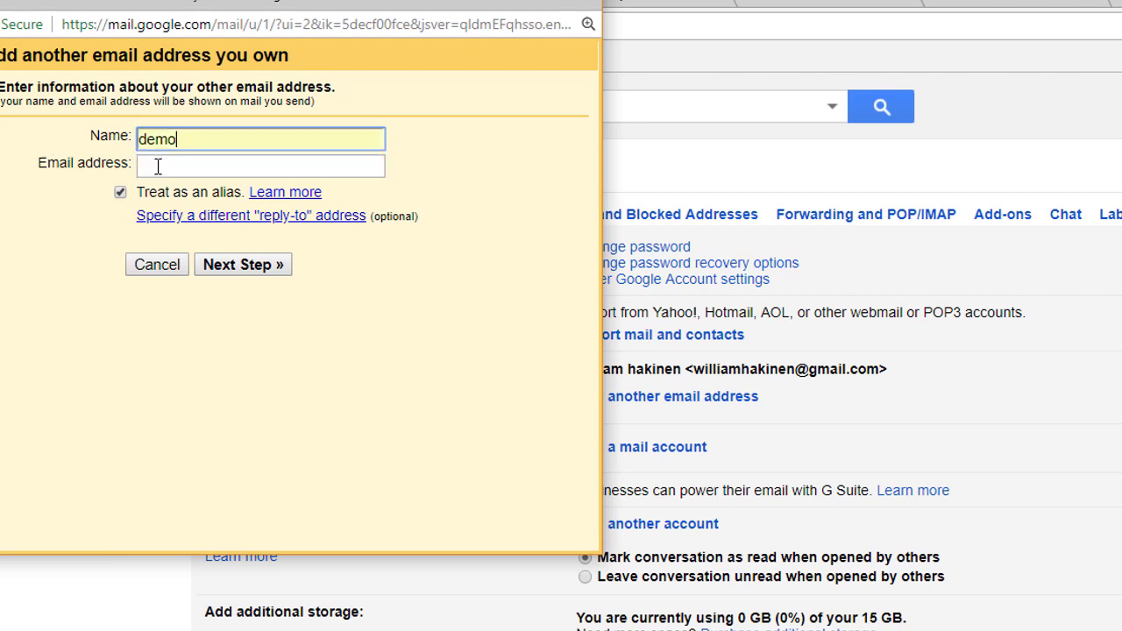
left_click(158, 167)
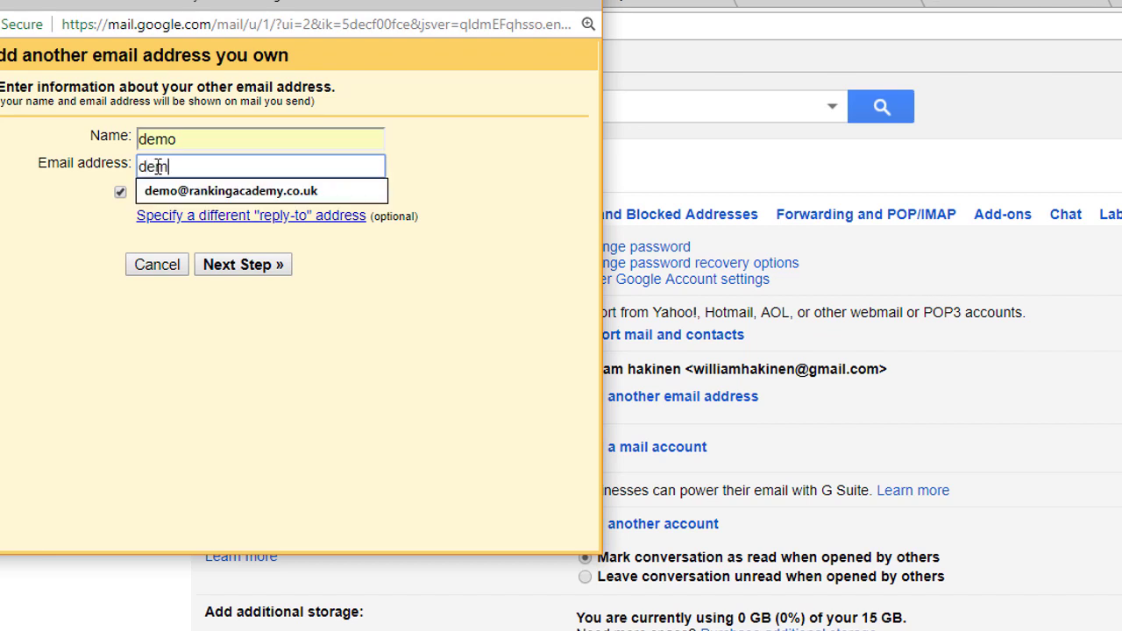
left_click(198, 190)
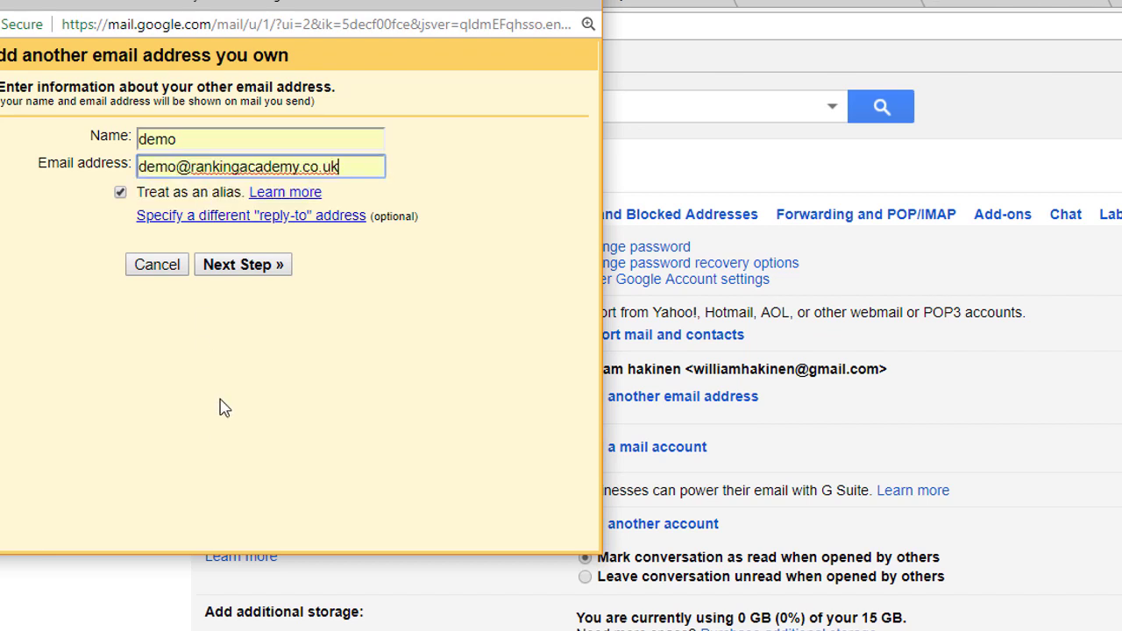
left_click(120, 194)
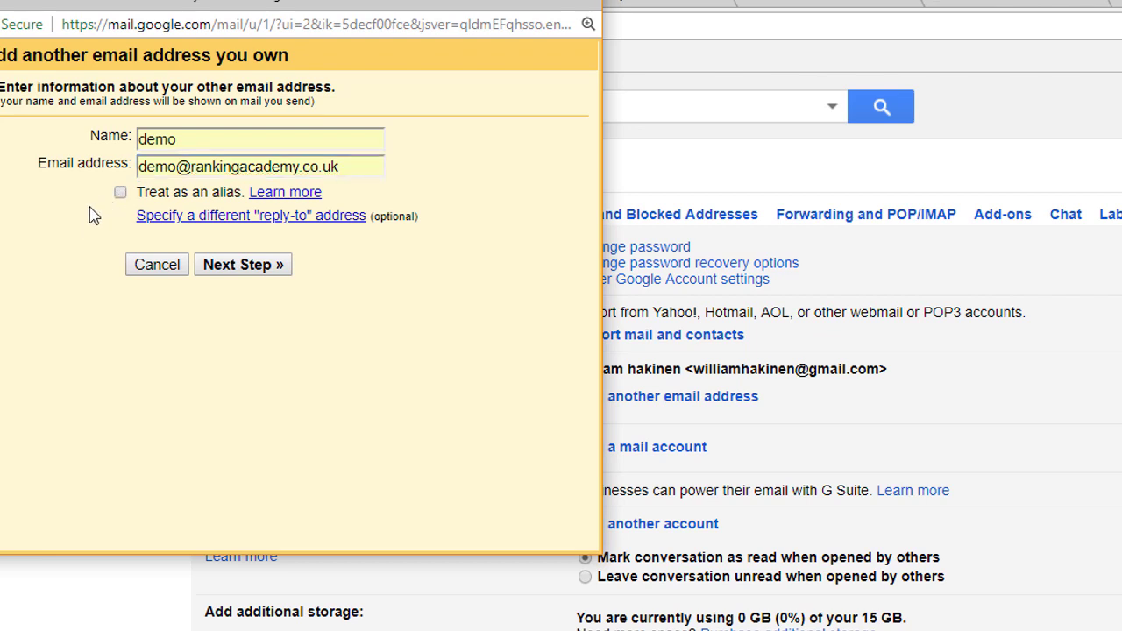
left_click(251, 268)
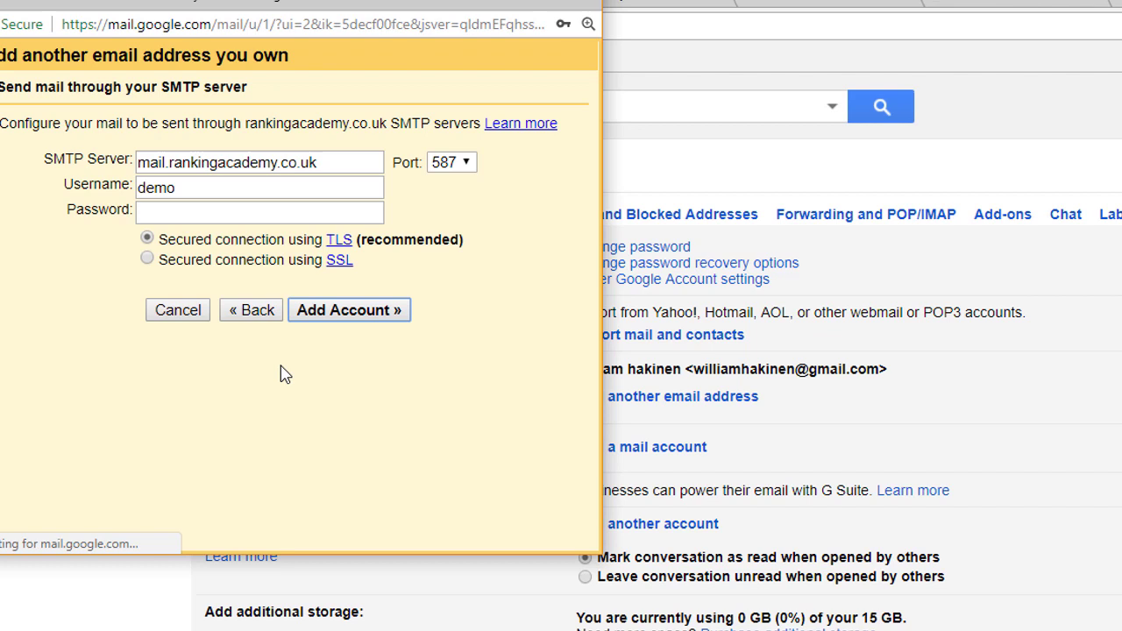
Enter the full demo username and account password for mail.rankingacademy.co.uk, then add the account.
left_click(181, 191)
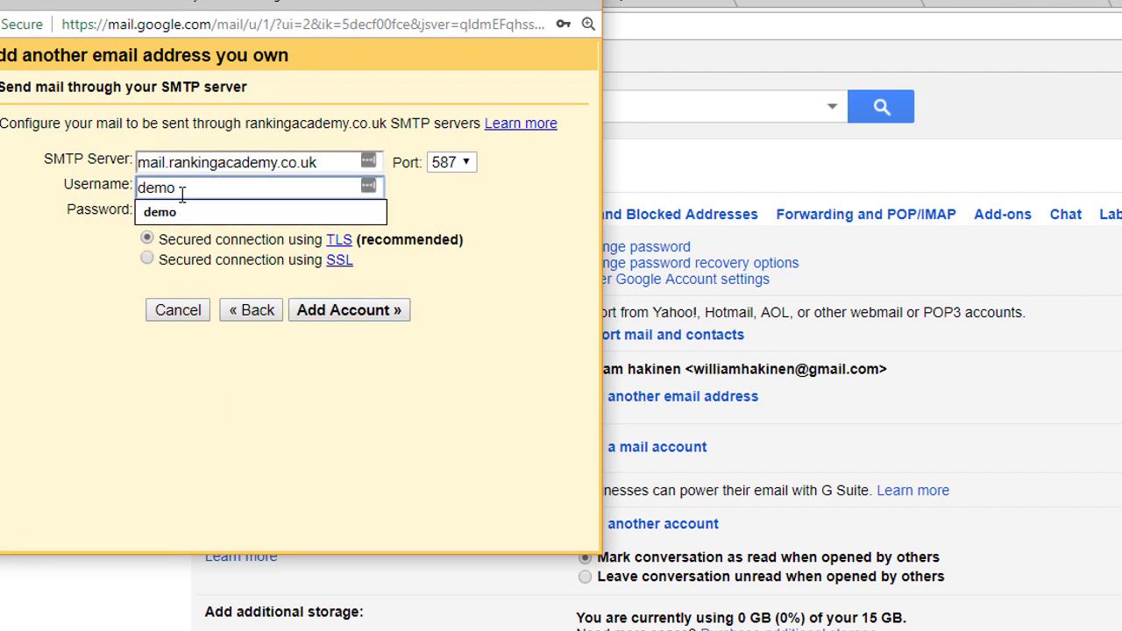
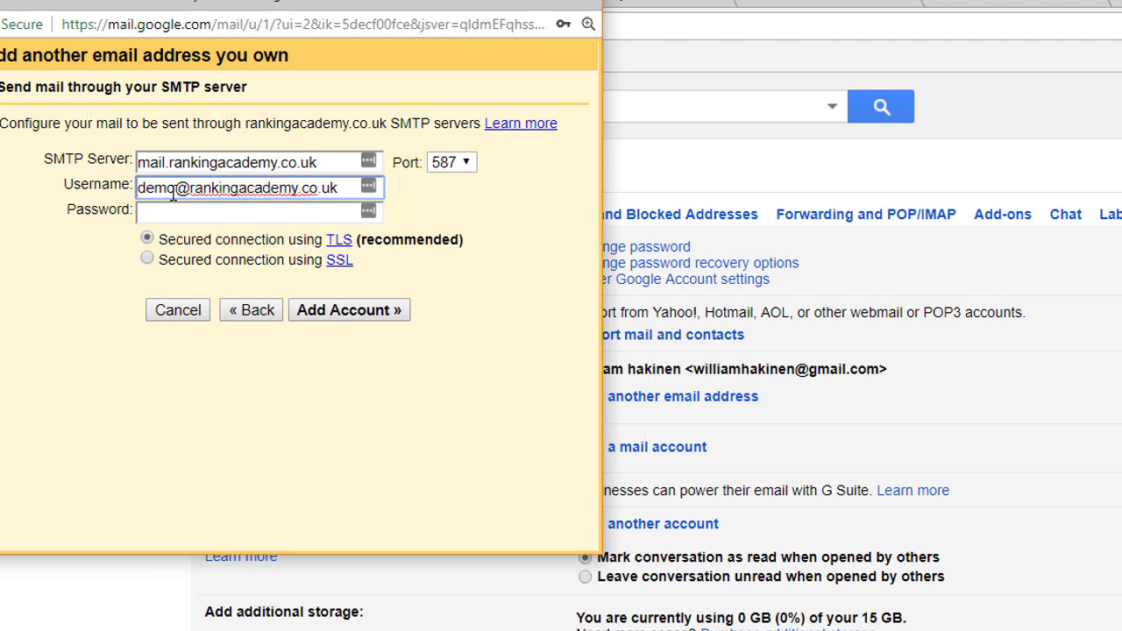
left_click(243, 218)
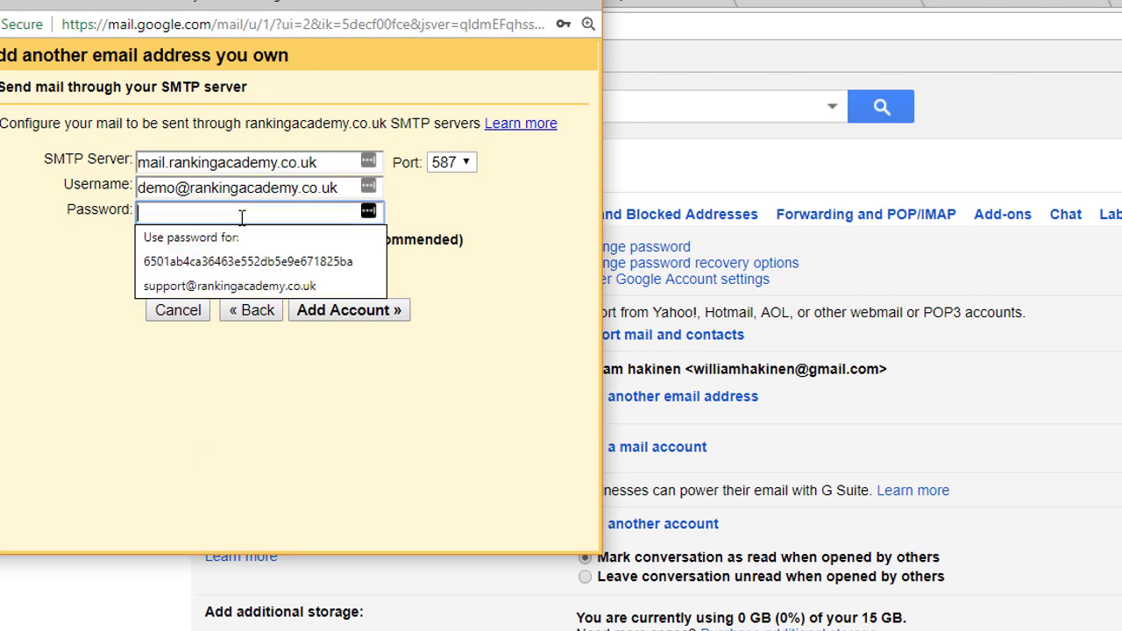
type("demo")
type("••••••")
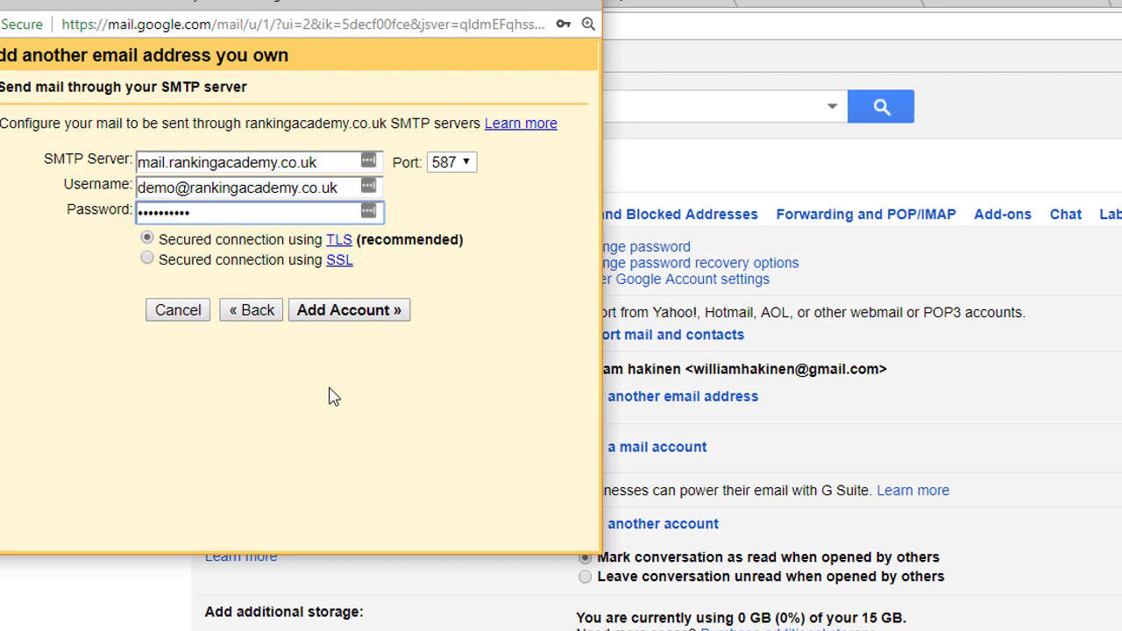
left_click(342, 314)
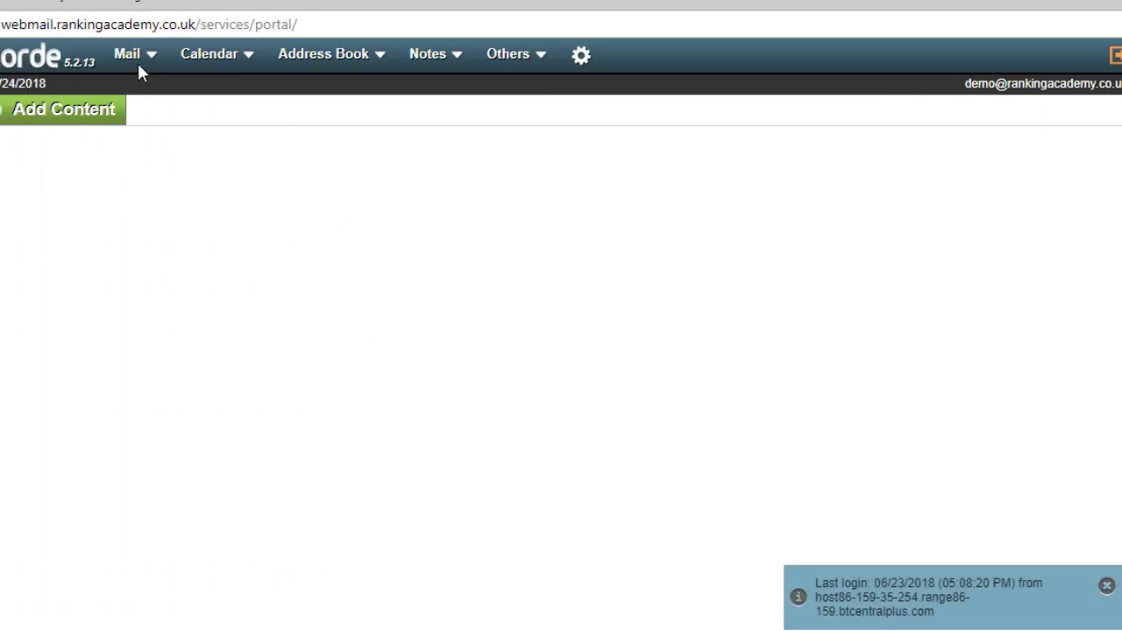
In the webmail inbox, open the 'Gmail Confirmation' message and select its confirmation code.
left_click(132, 57)
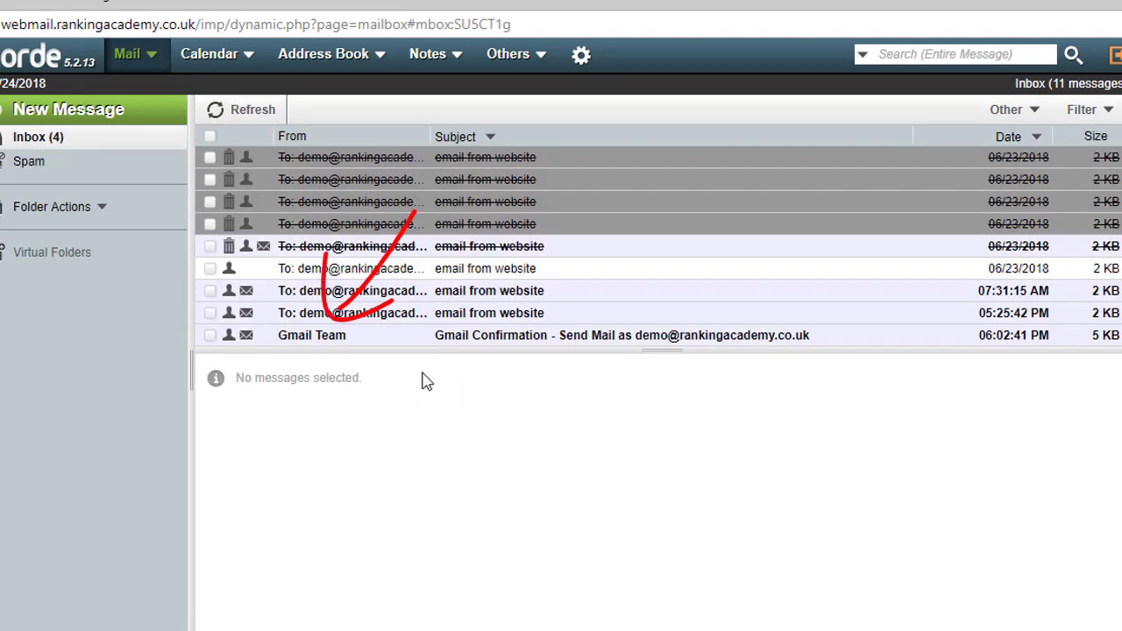
left_click(326, 338)
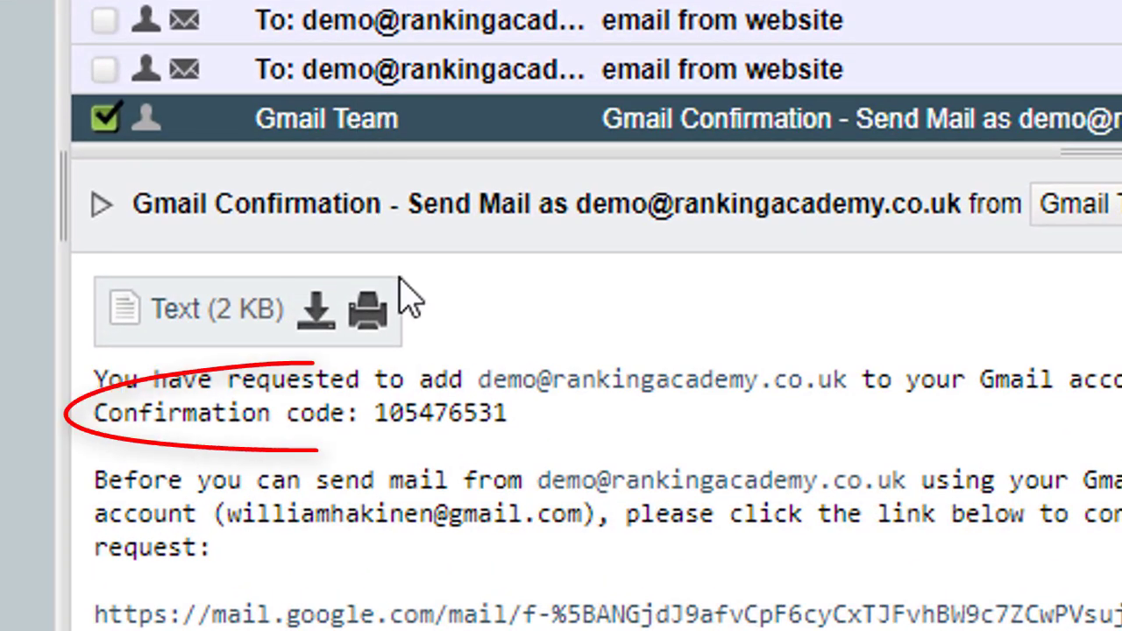
left_click_drag(375, 417, 514, 414)
key("ctrl+c")
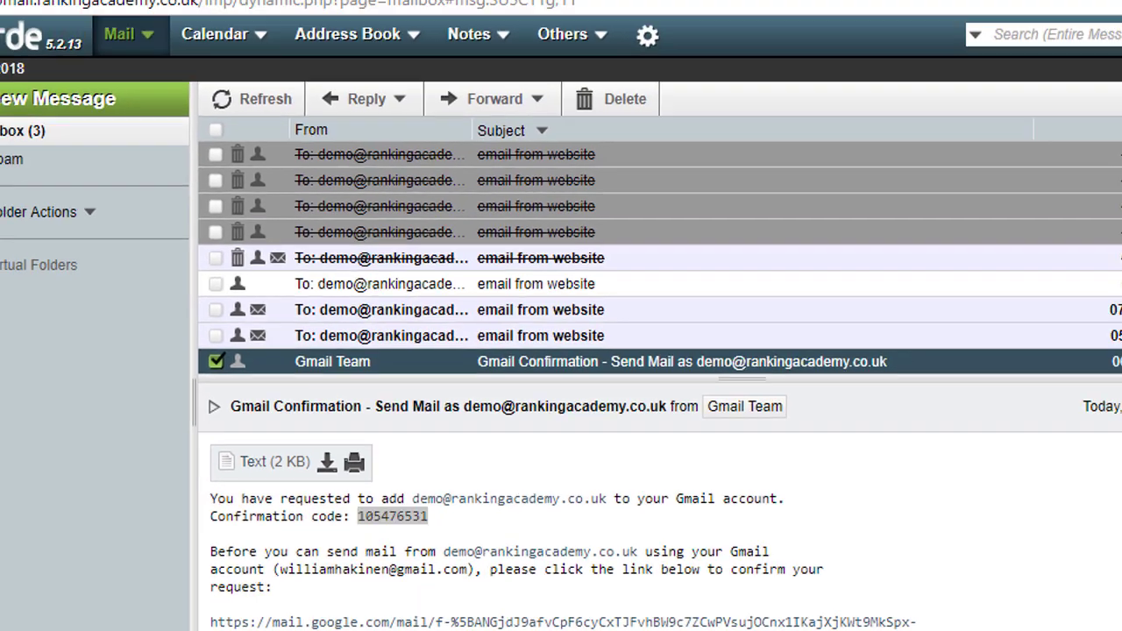
Paste the confirmation code into Gmail's verification window and verify it.
key("alt+Tab")
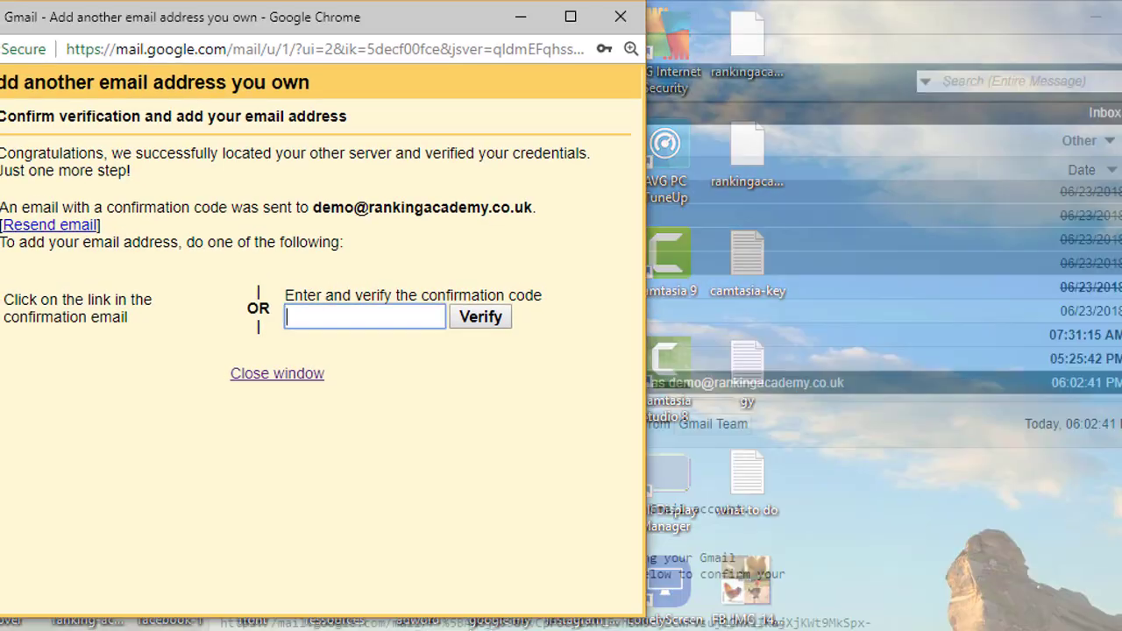
left_click(385, 317)
key("ctrl+v")
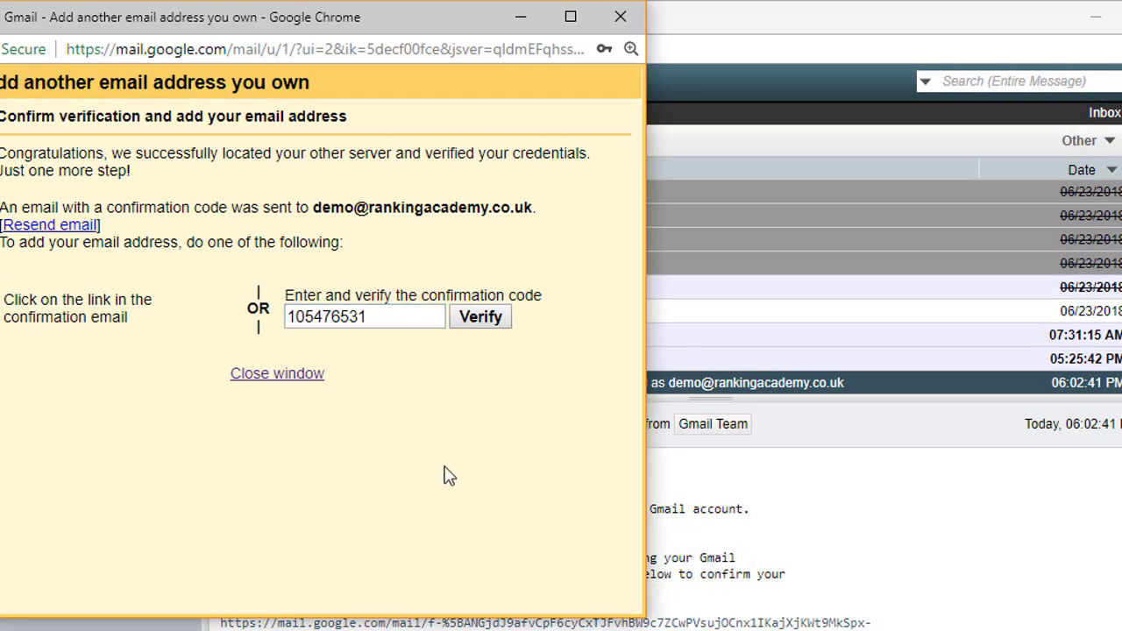
left_click(482, 326)
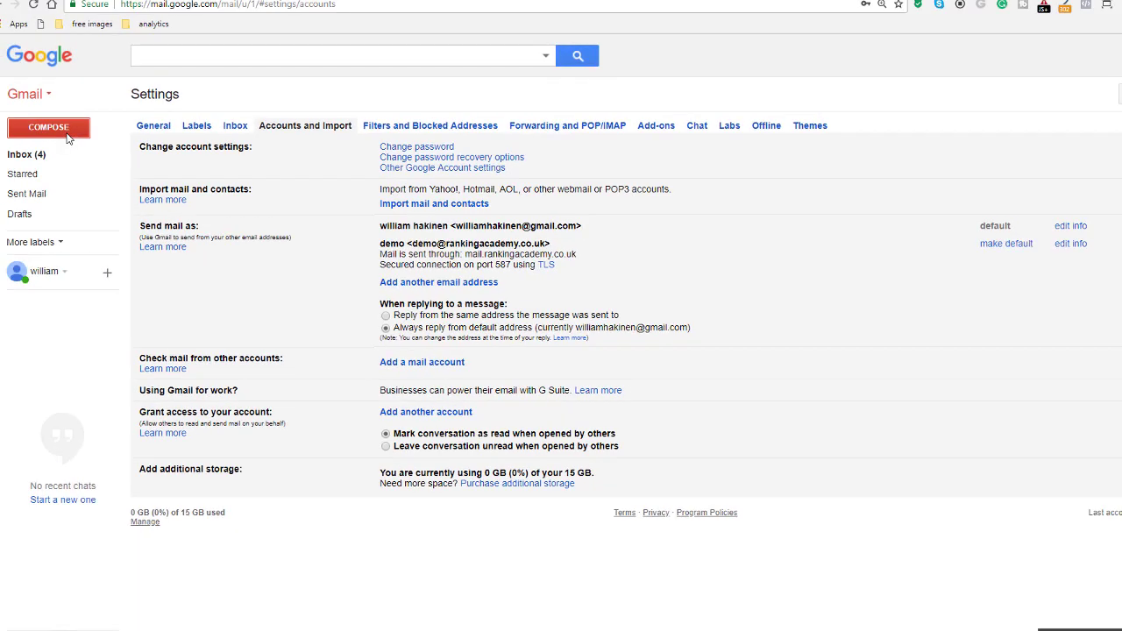
In a new message, check that the From list includes the demo business address, then dismiss it.
left_click(67, 133)
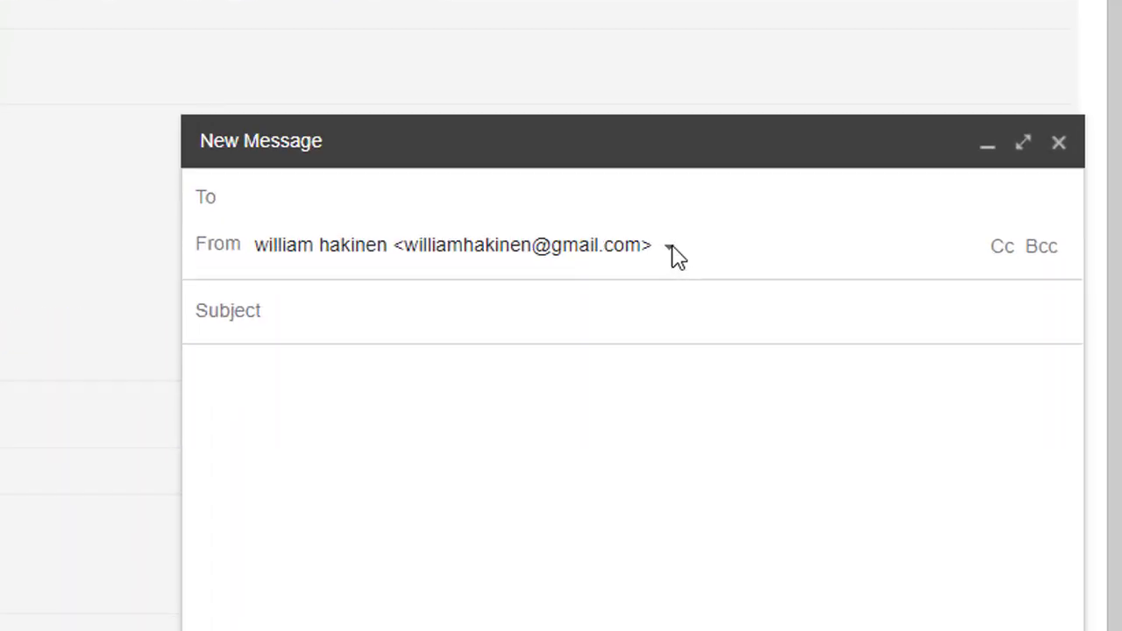
left_click(904, 282)
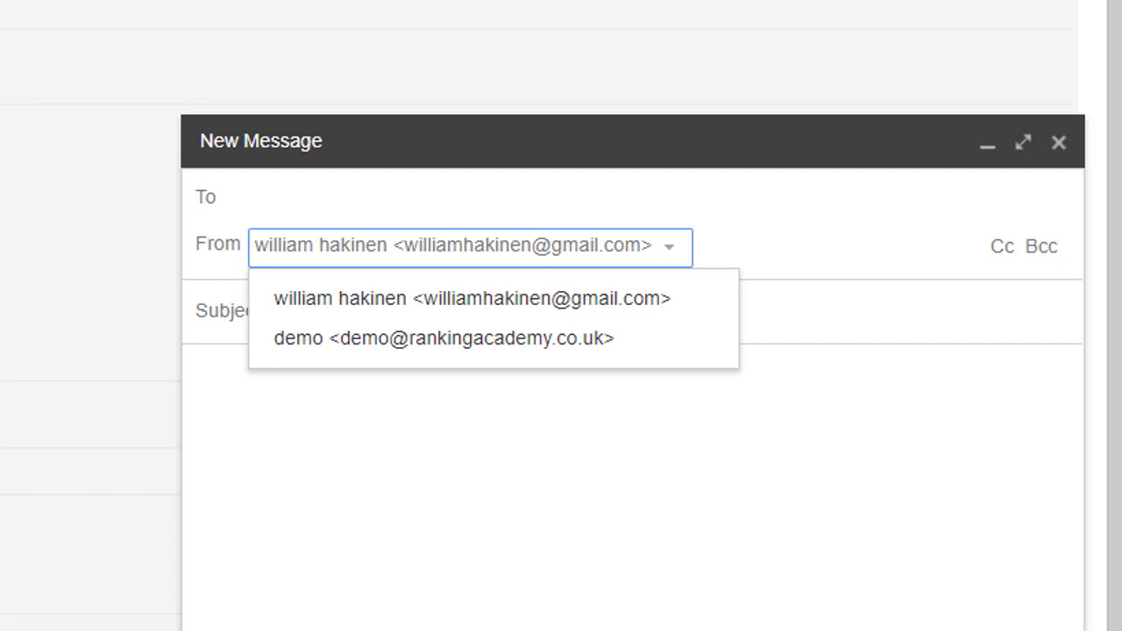
key("Escape")
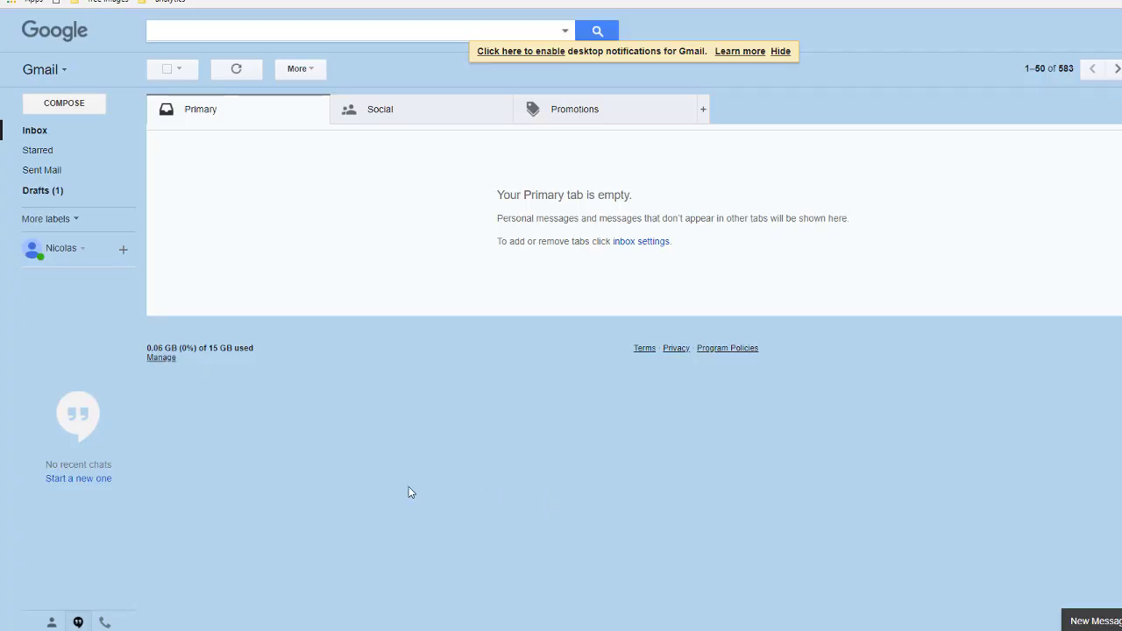
From the second account, send 'this is a test email' with body 'Please respond' to the demo address.
left_click(66, 111)
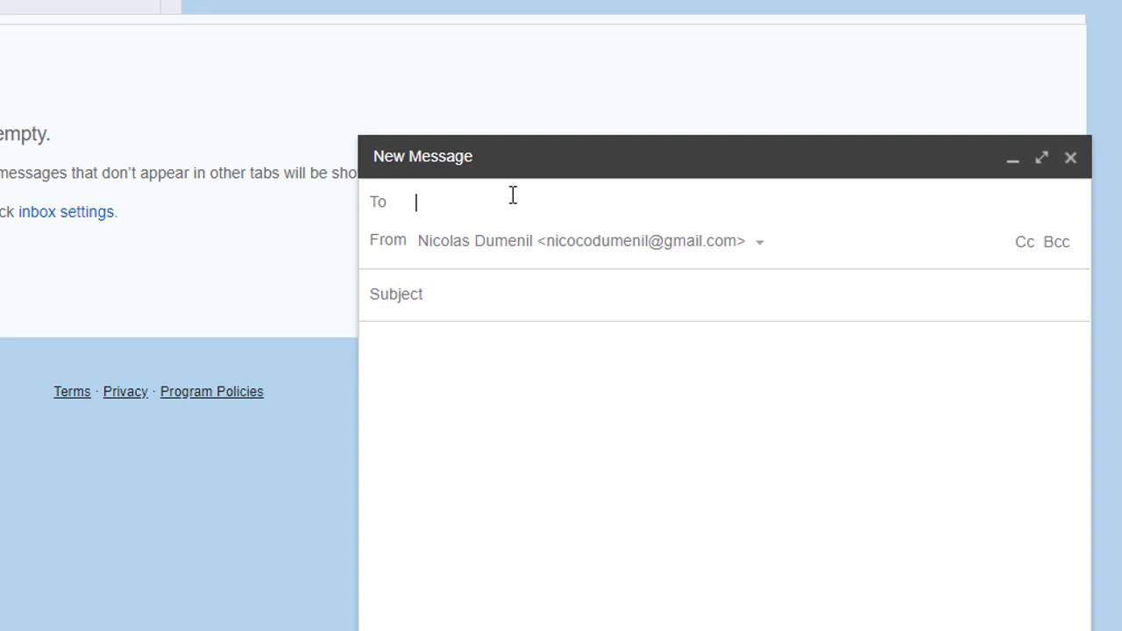
type("demo")
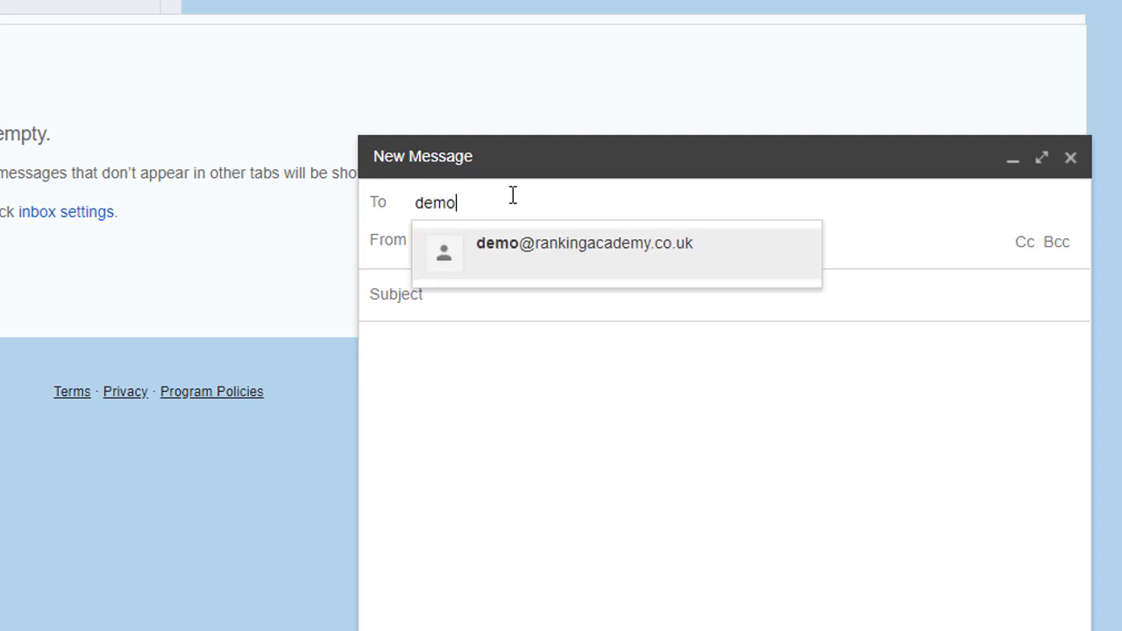
left_click(617, 248)
left_click(483, 296)
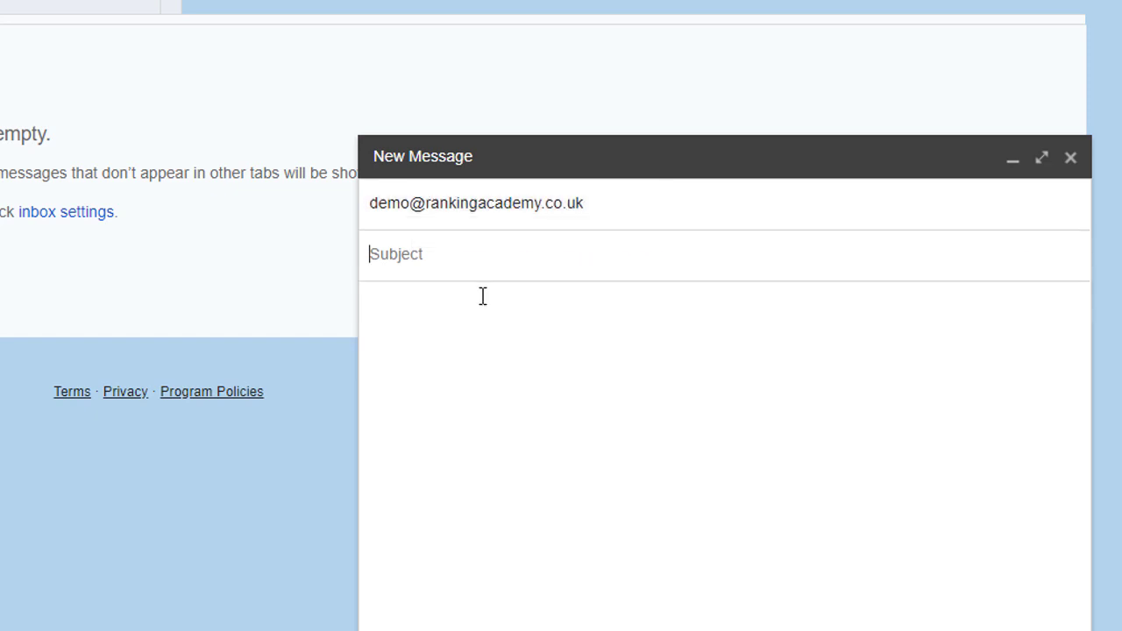
type("this is a test email")
left_click(485, 332)
type("Please respo")
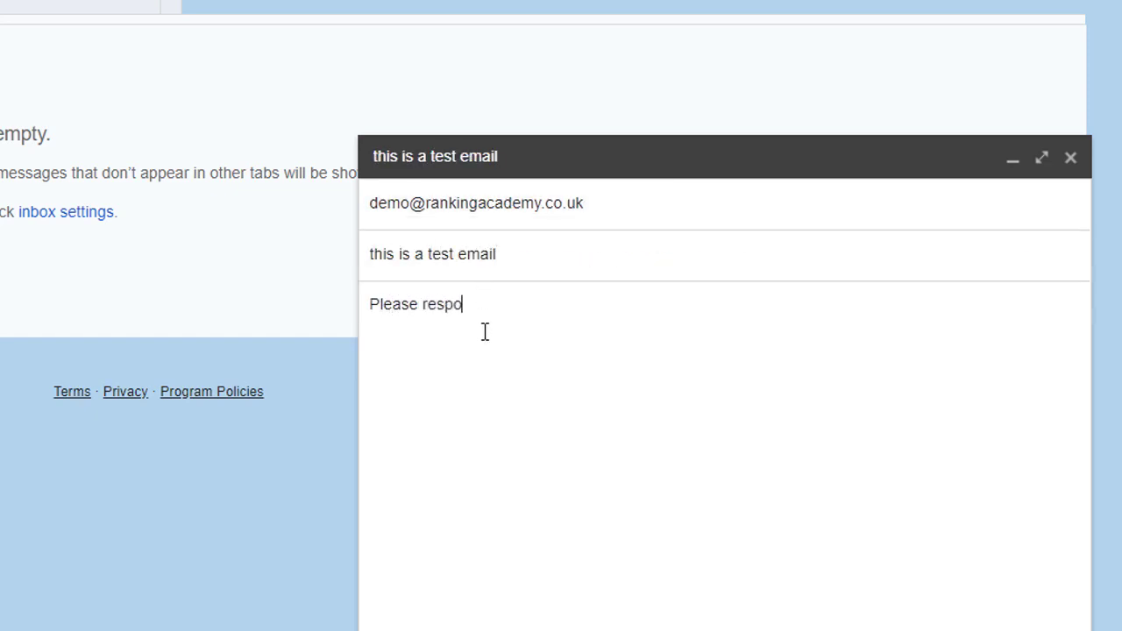
type("nd")
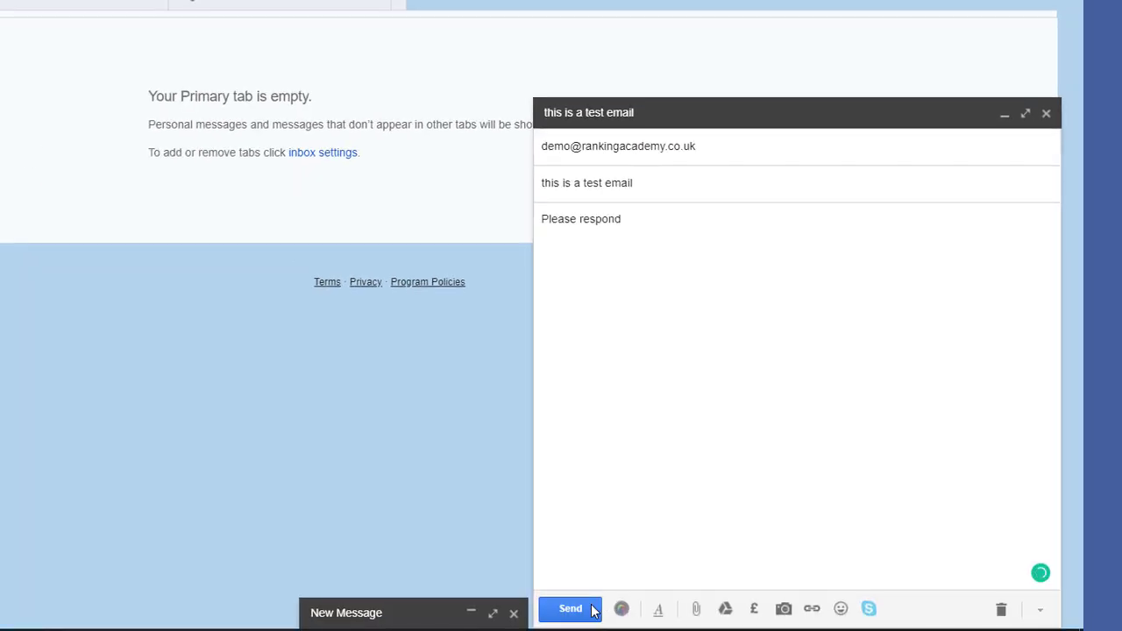
left_click(570, 609)
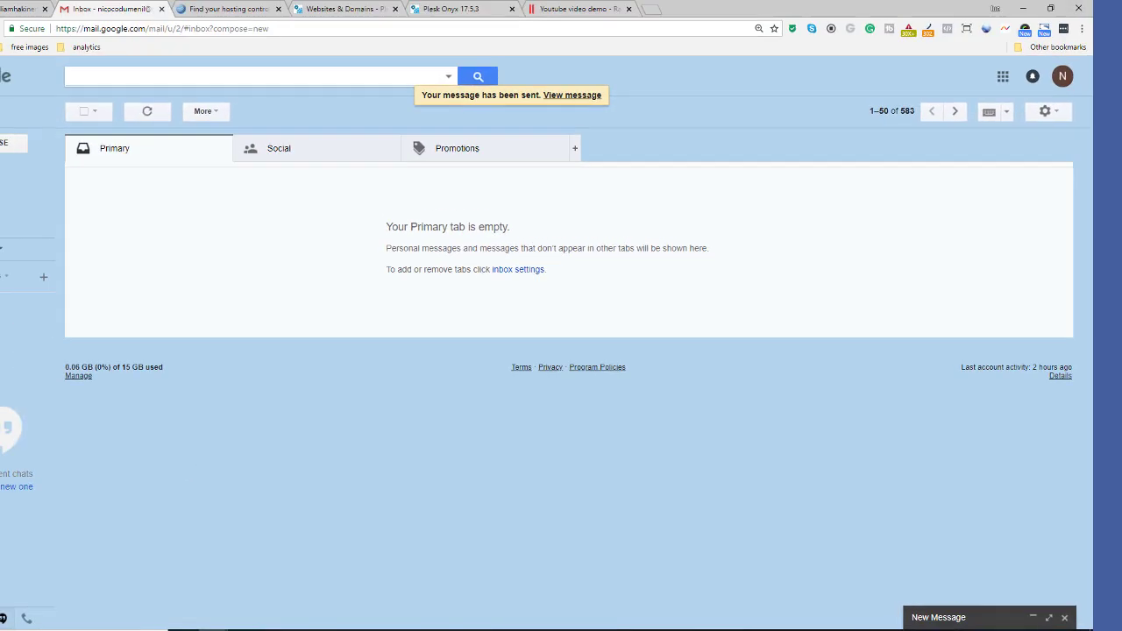
key("ctrl+shift+Tab")
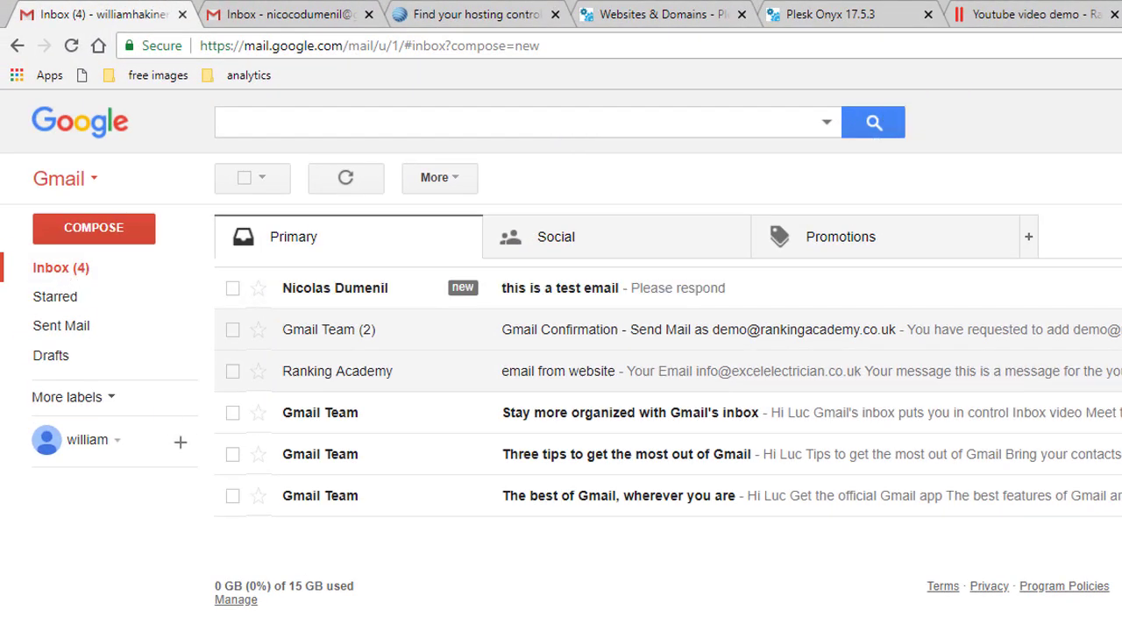
Reply to the test email from the demo business address with 'This is my response'.
left_click(559, 287)
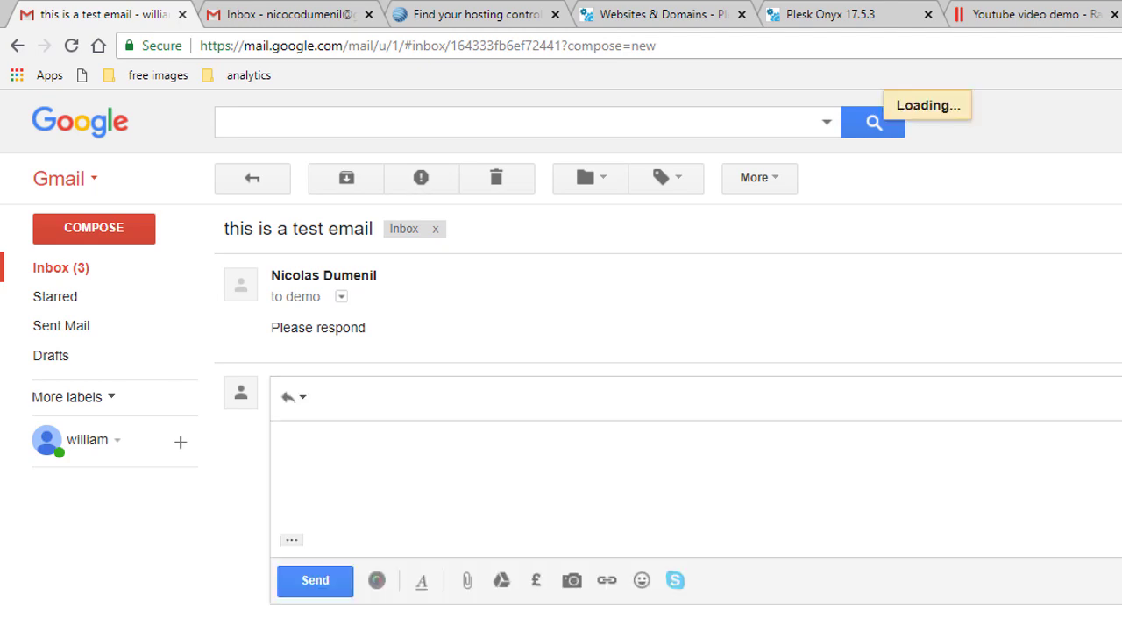
left_click(445, 402)
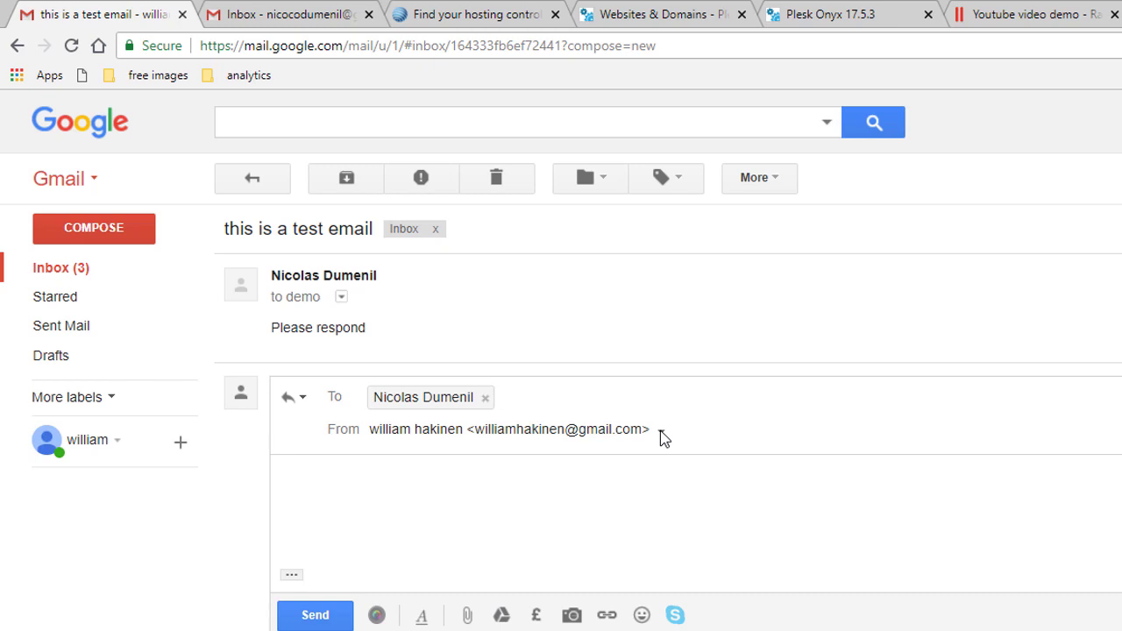
left_click(662, 436)
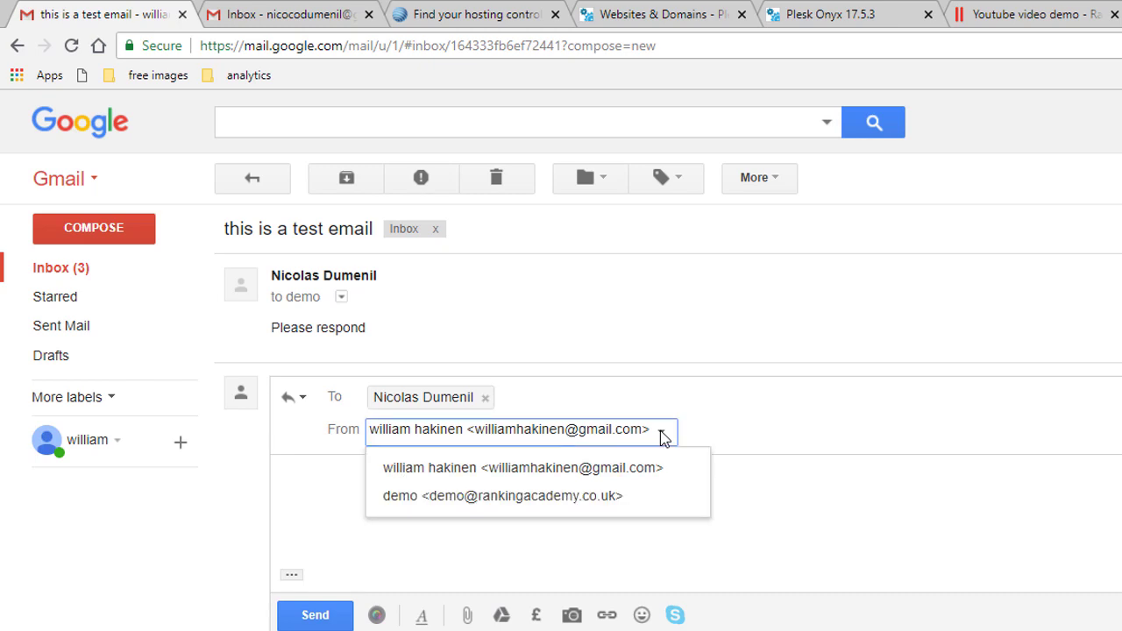
left_click(601, 498)
left_click(561, 500)
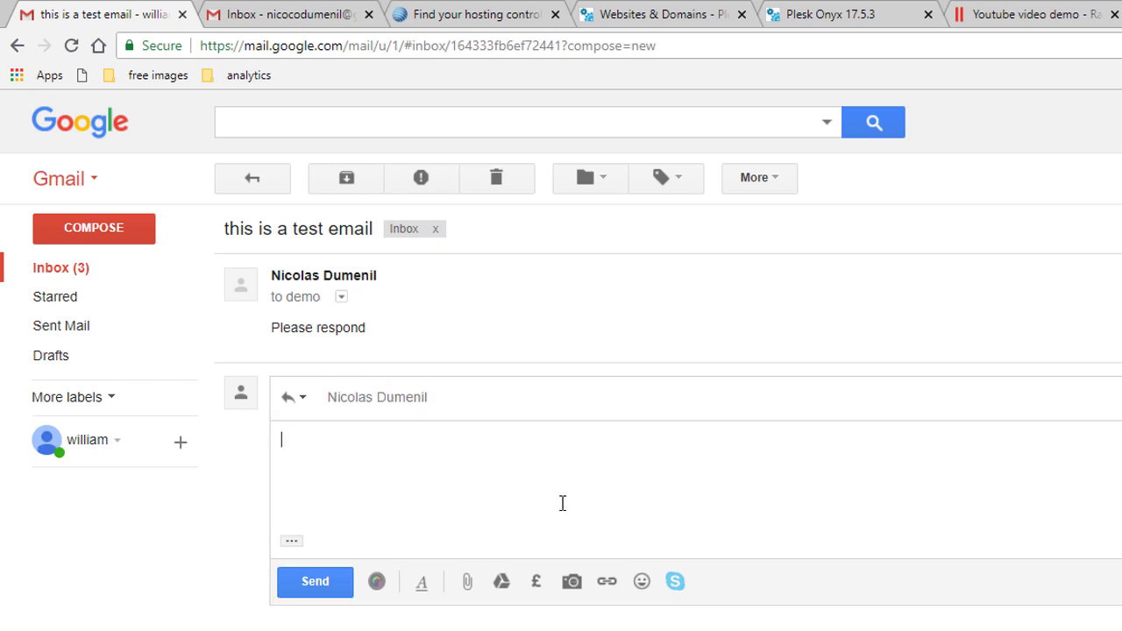
type("This is my response")
left_click(328, 583)
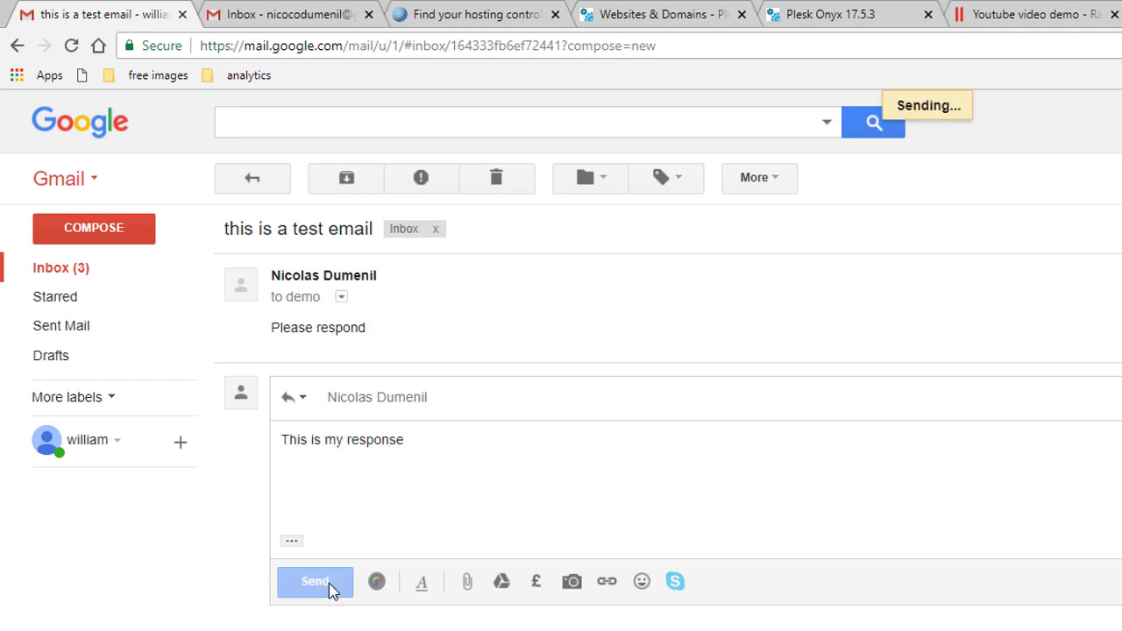
In the other Gmail account, refresh the inbox and open the conversation containing the reply.
left_click(279, 16)
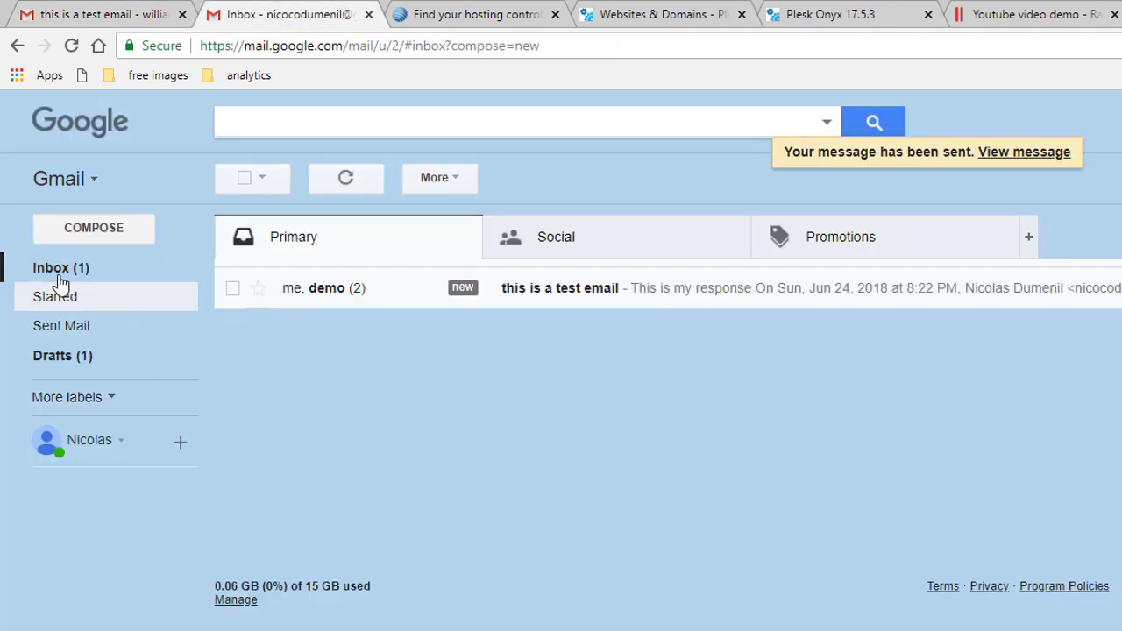
left_click(55, 279)
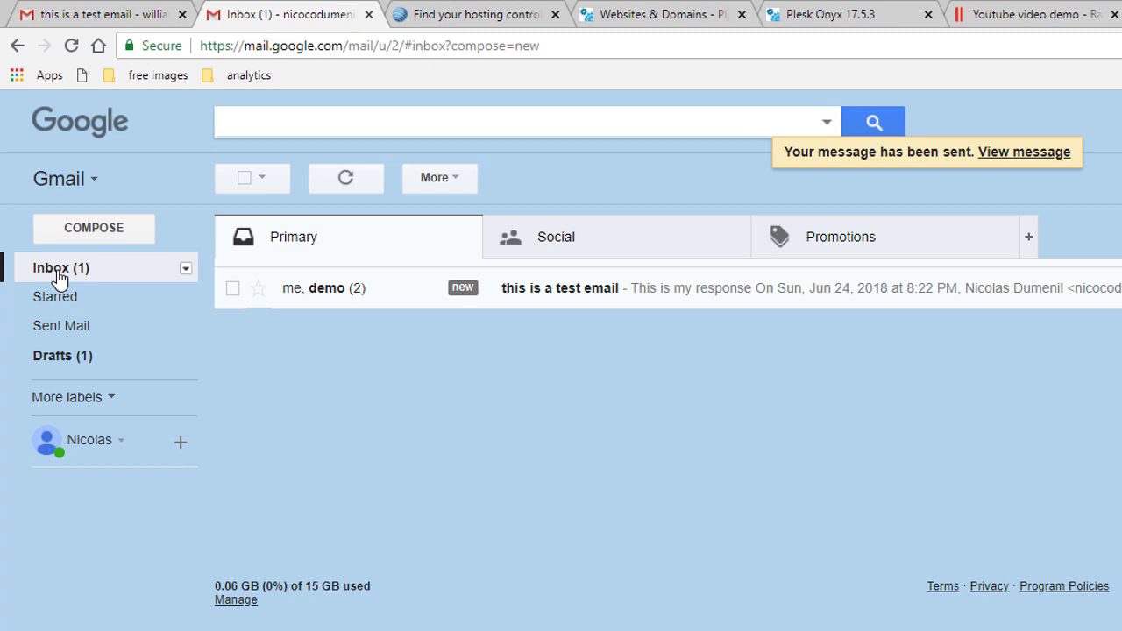
left_click(325, 298)
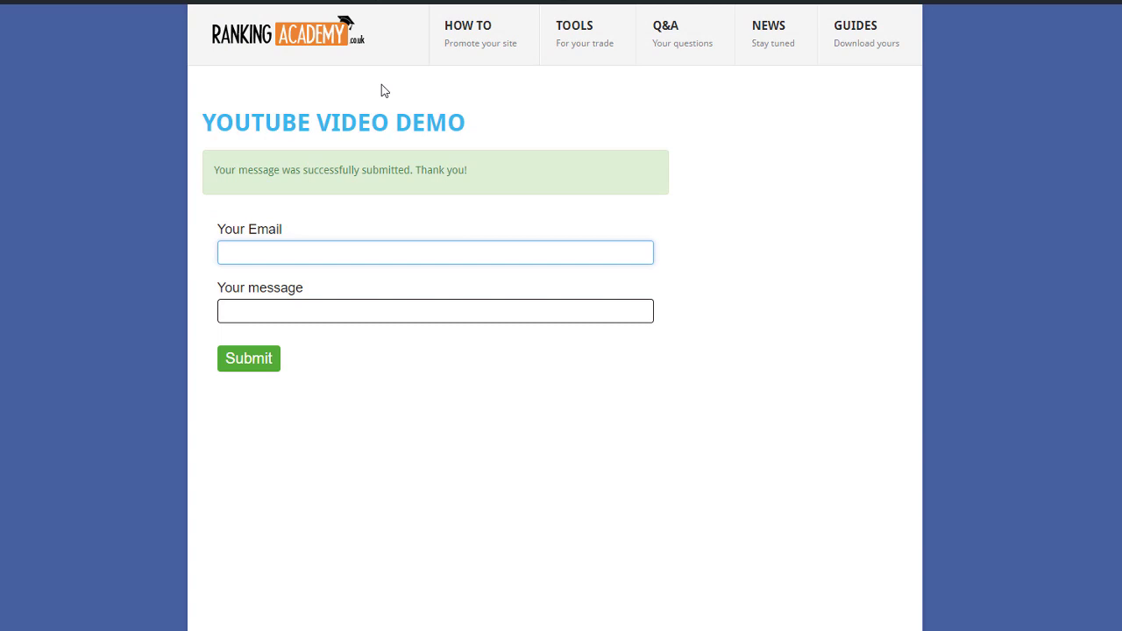
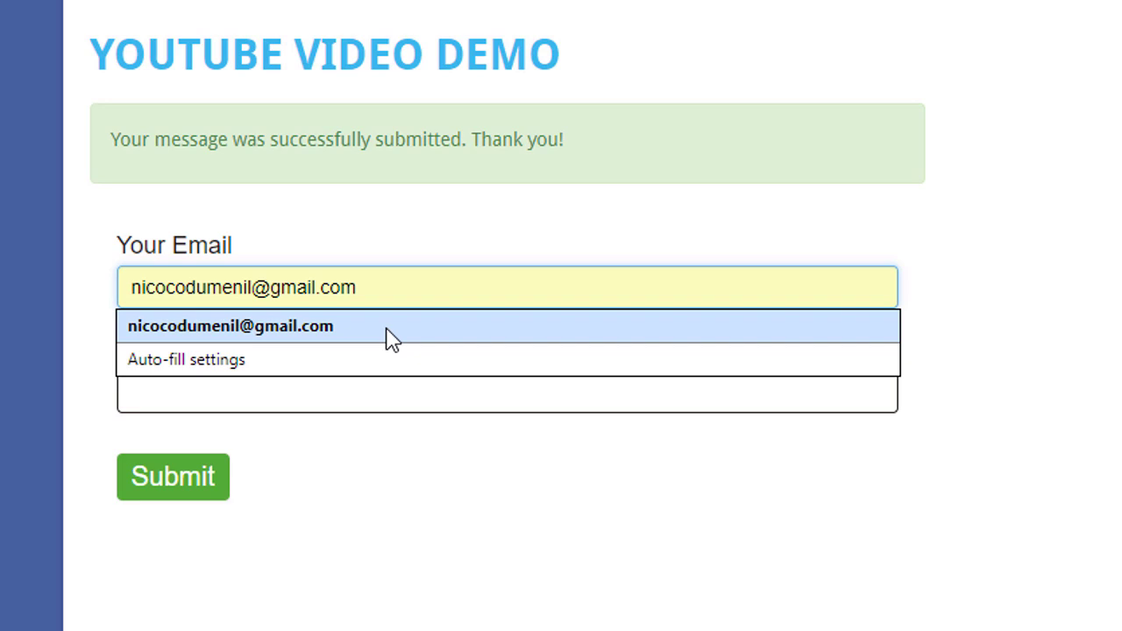
Submit the website contact form with the saved Gmail address and message 'this is a test message'.
left_click(388, 331)
left_click(363, 397)
type("this")
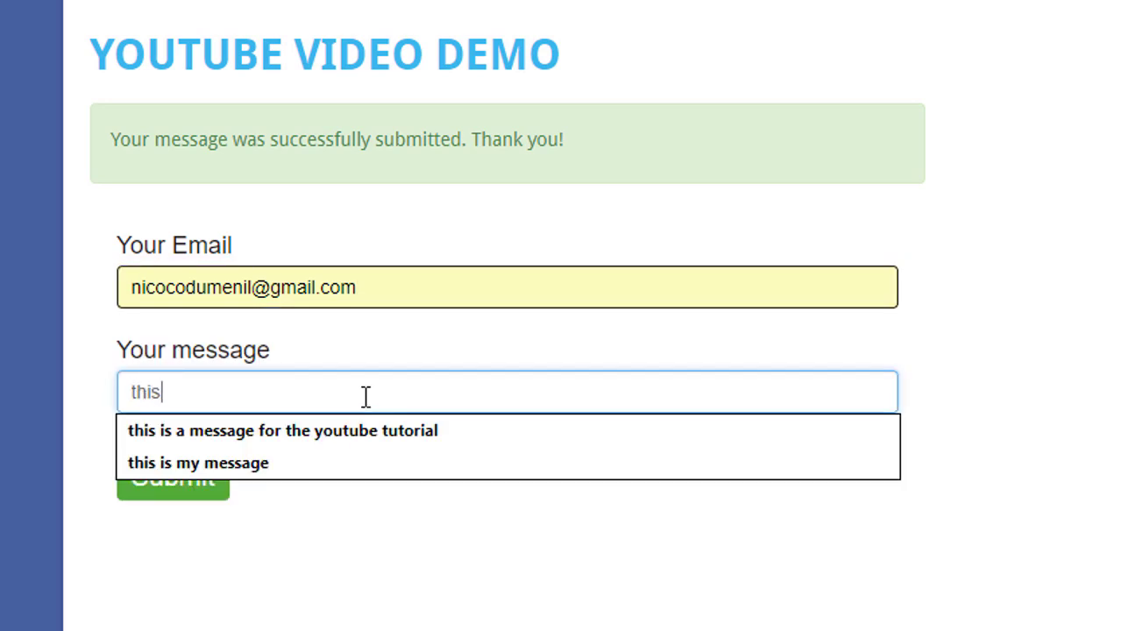
type(" is a test message")
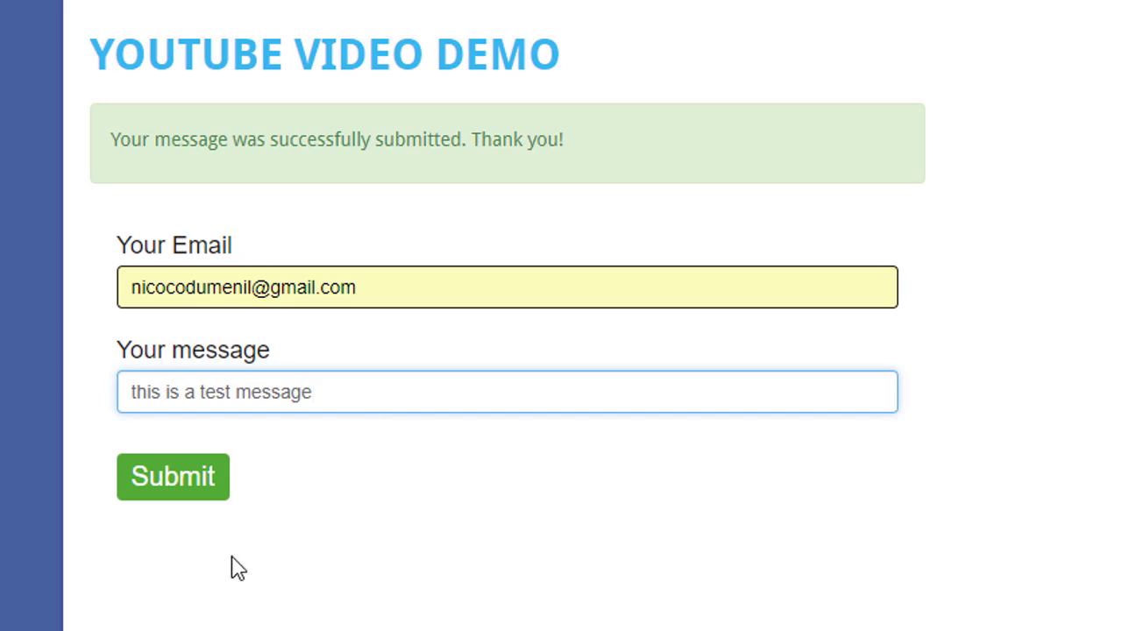
left_click(181, 475)
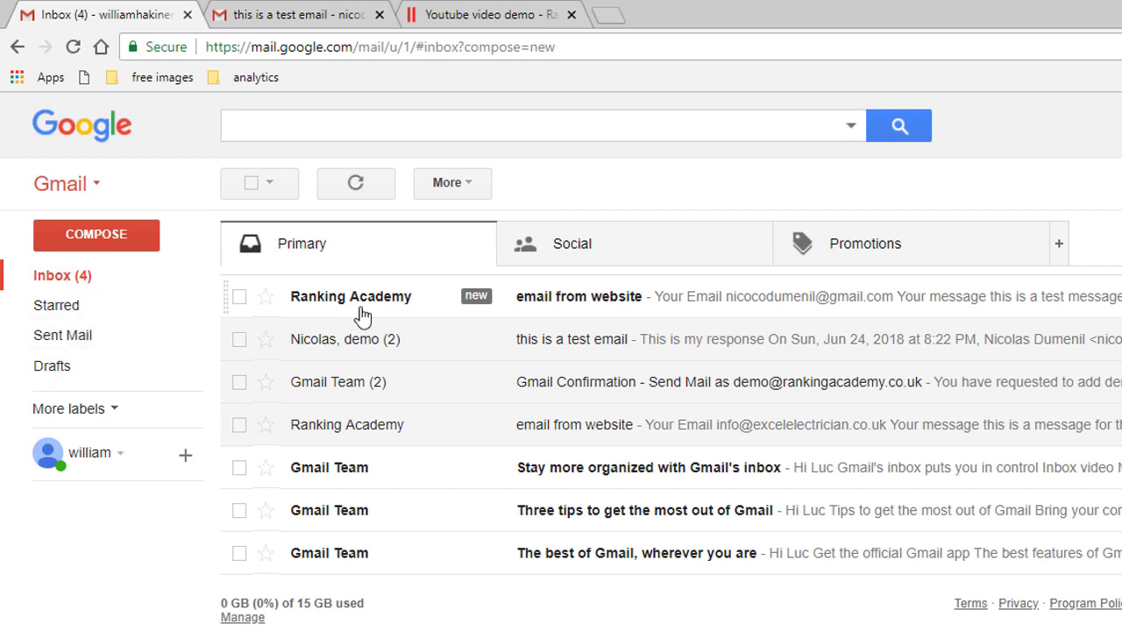
Start a reply to 'email from website', addressed to the form submitter instead of the demo address.
left_click(378, 311)
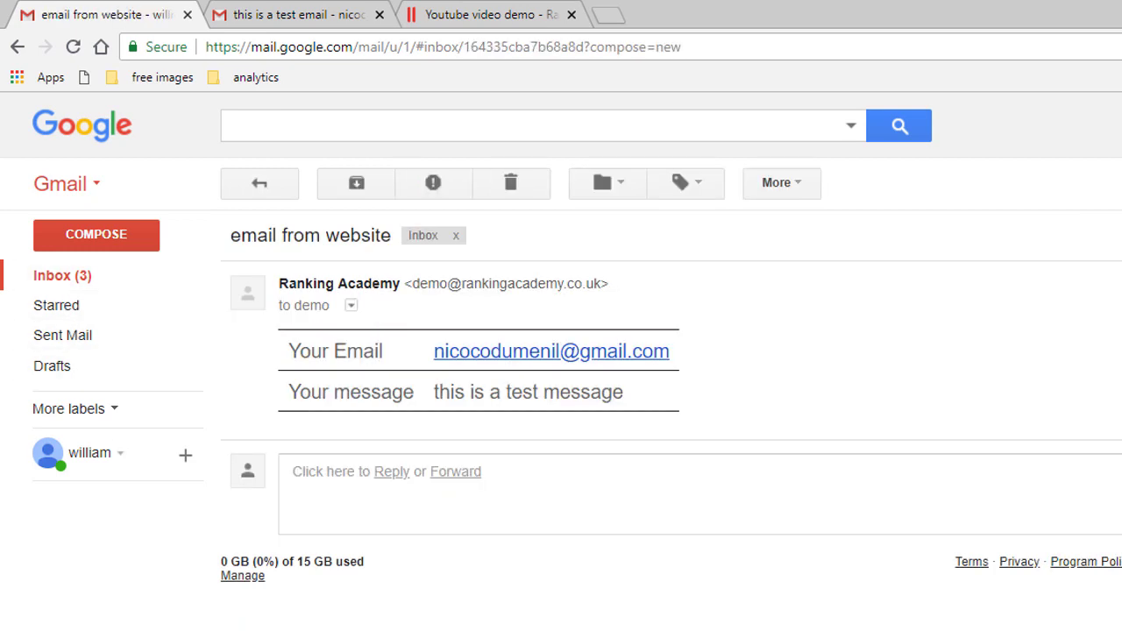
left_click(384, 473)
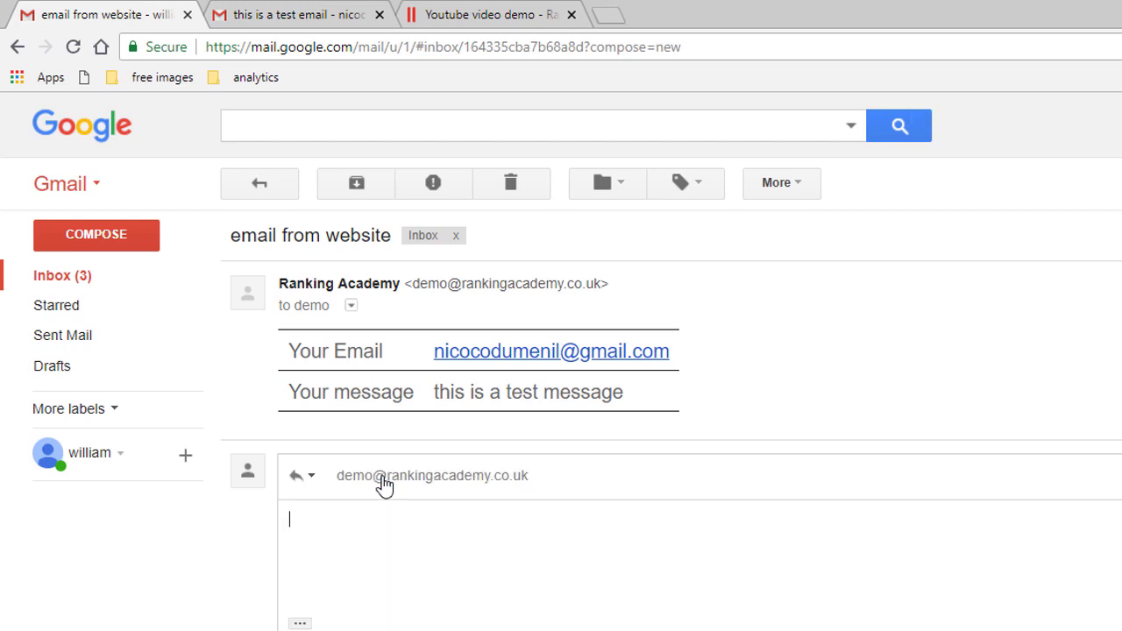
left_click_drag(436, 351, 669, 352)
key("ctrl+c")
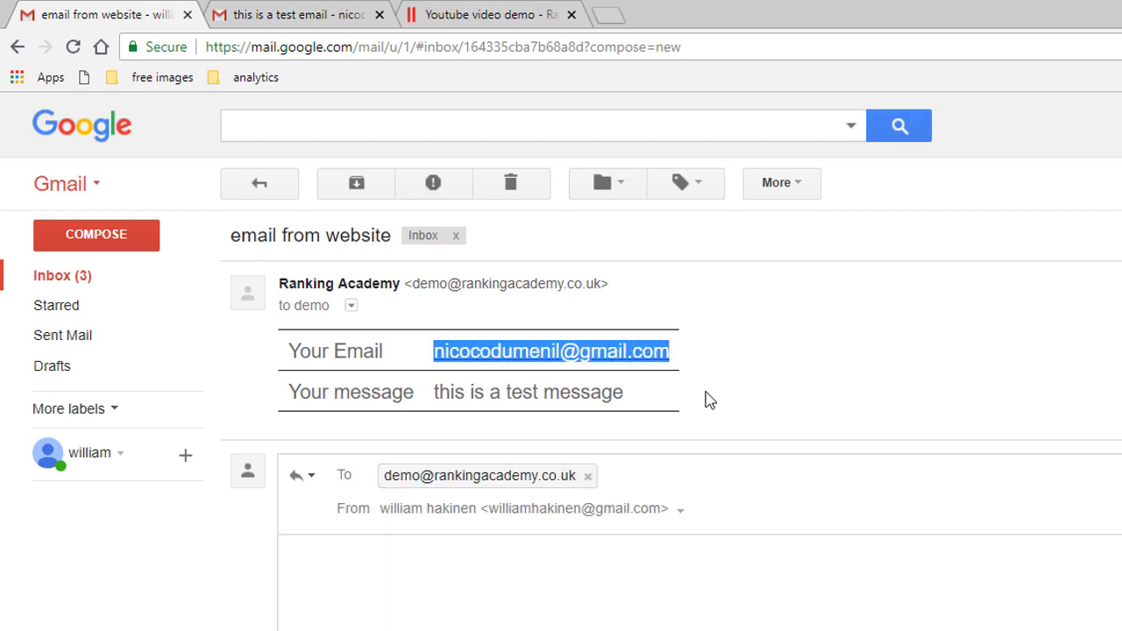
left_click(587, 476)
key("ctrl+v")
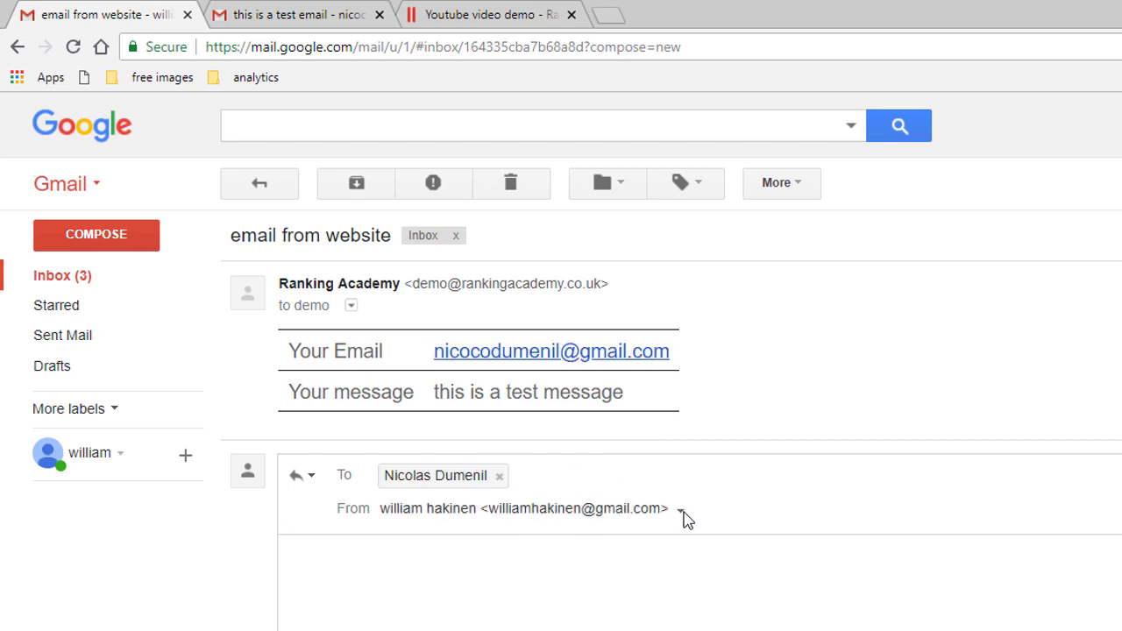
Set the reply's sender to the demo business address and write 'thanks'.
left_click(681, 512)
left_click(593, 578)
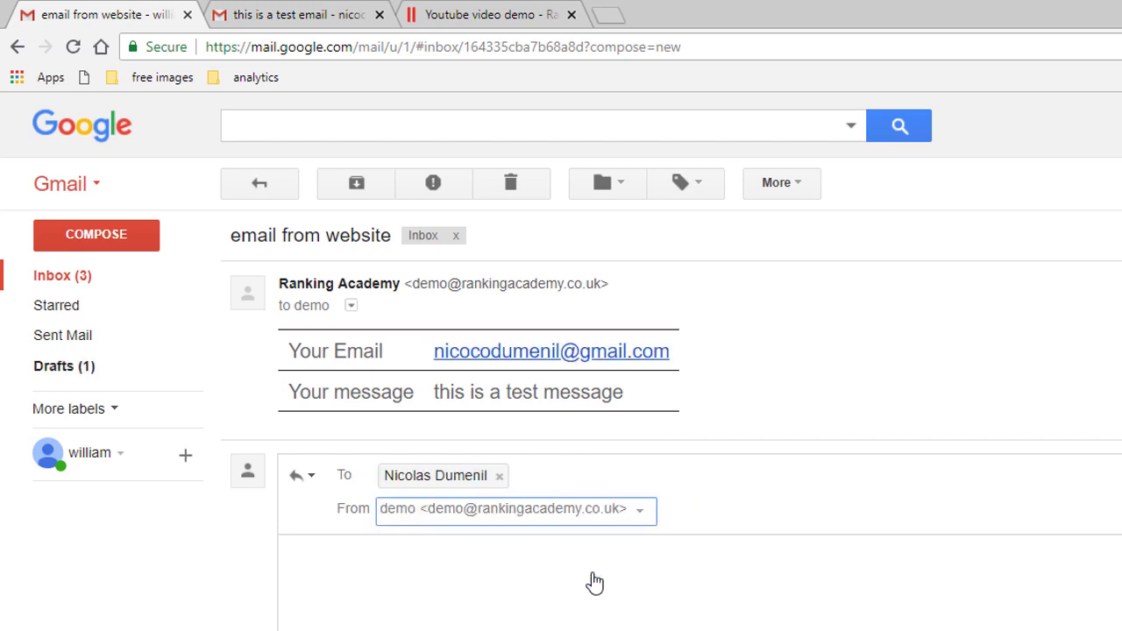
left_click(513, 576)
type("thanks")
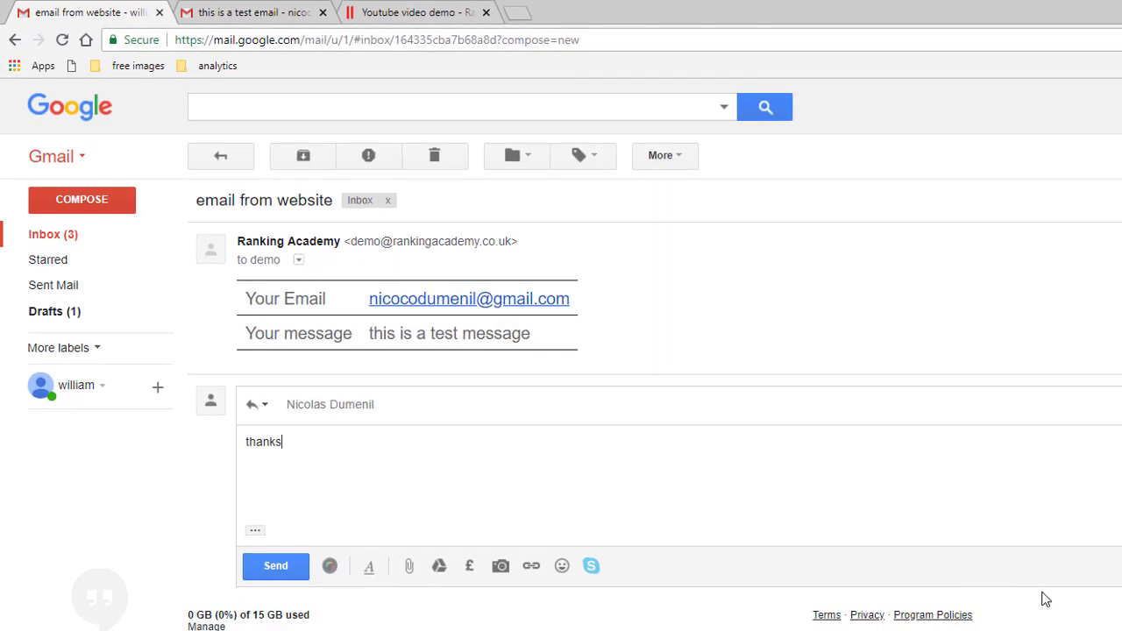
Send the 'thanks' reply, then open 'Re: email from website' from the demo business address in the other Gmail account.
left_click(275, 569)
left_click(258, 13)
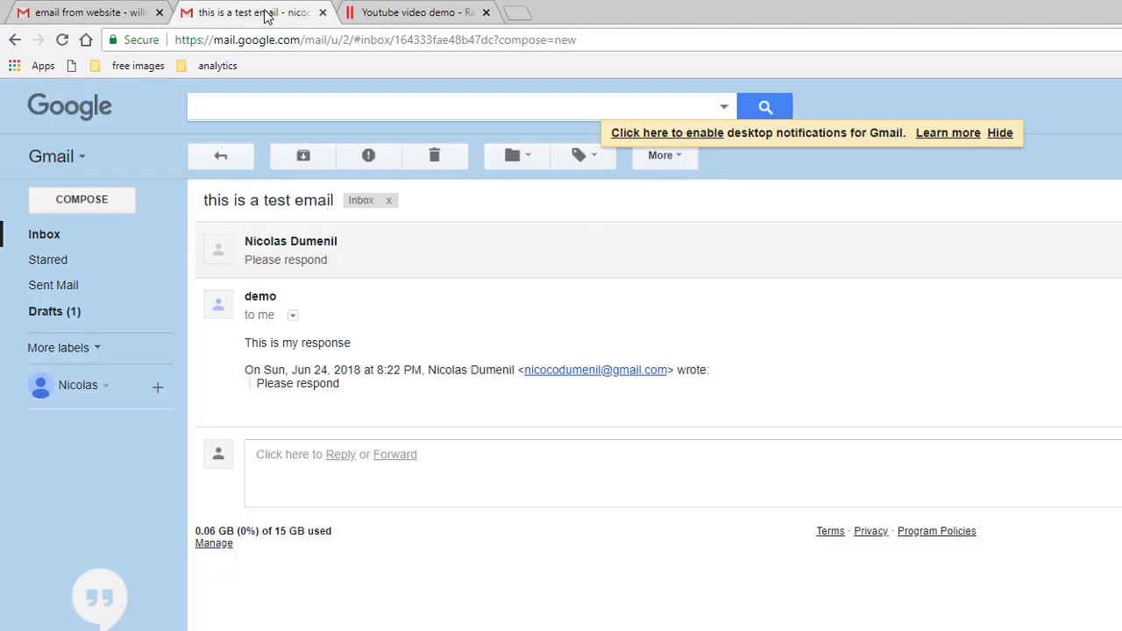
left_click(64, 240)
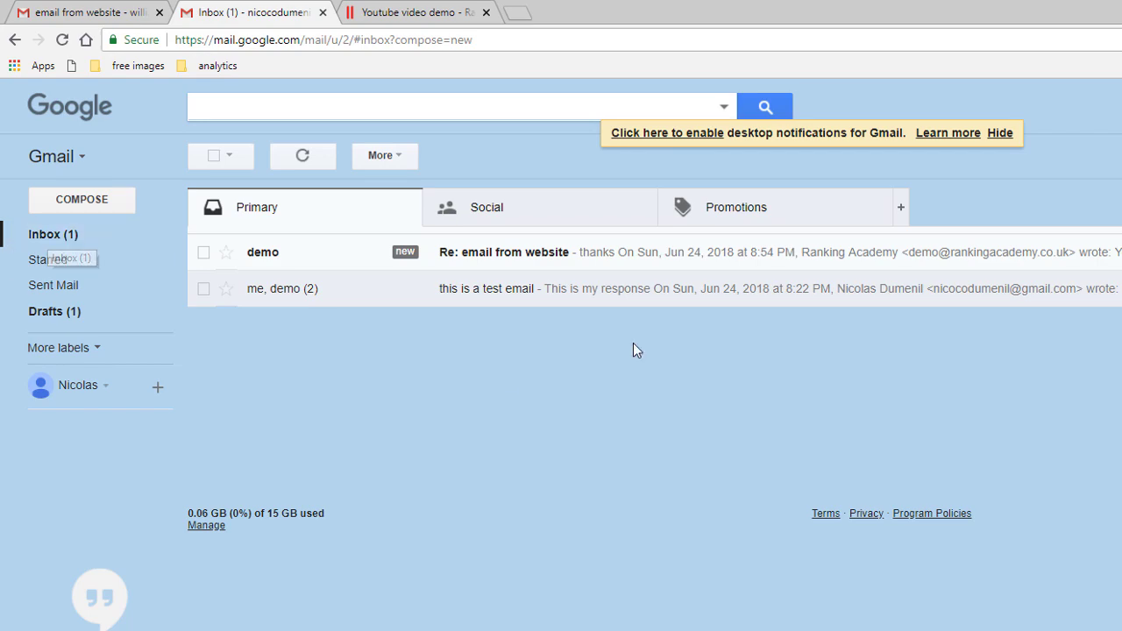
left_click(614, 256)
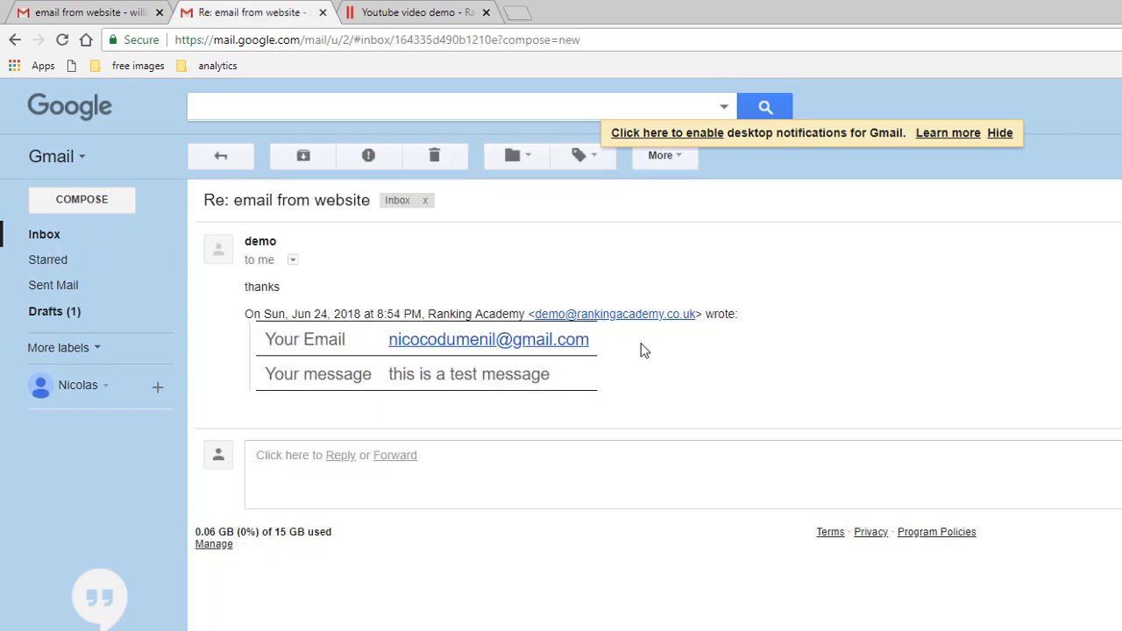